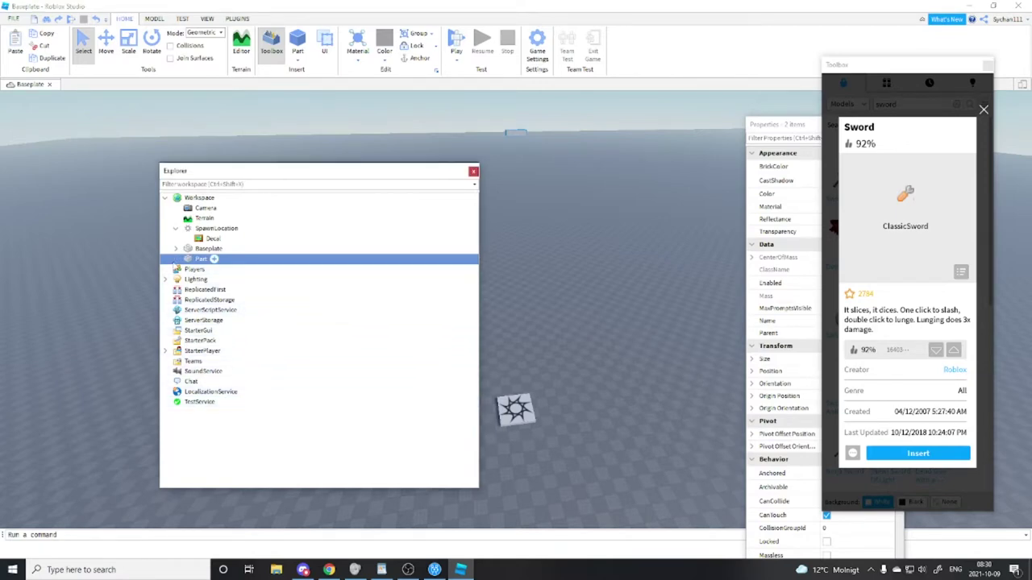
# - Move MainGui into StarterGui, the Script into ServerScriptService, and GamepassWeapons into ReplicatedStorage
pyautogui.click(176, 259)
pyautogui.click(187, 290)
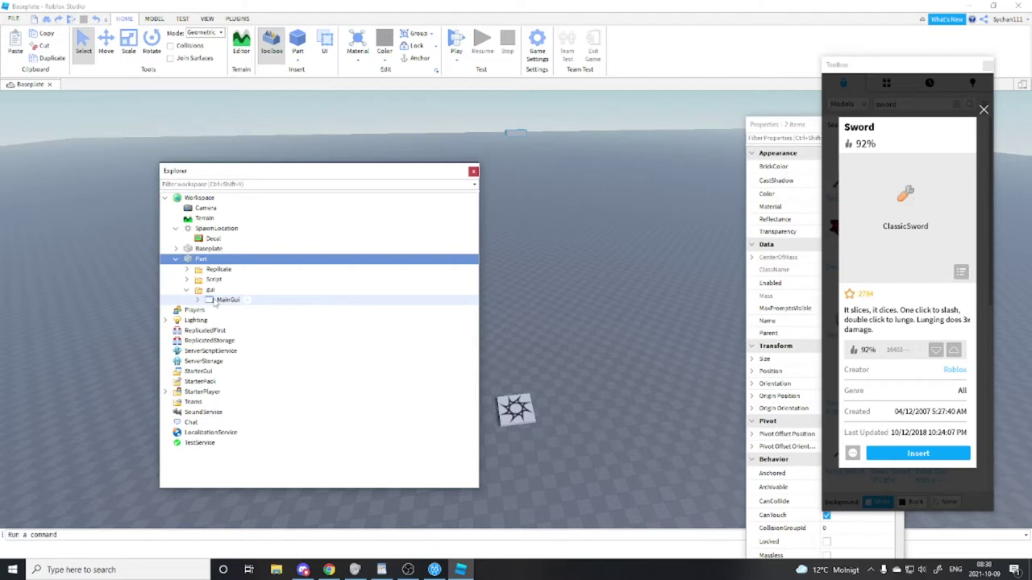
pyautogui.moveTo(216, 304); pyautogui.dragTo(231, 370)
pyautogui.click(186, 280)
pyautogui.moveTo(216, 290); pyautogui.dragTo(240, 355)
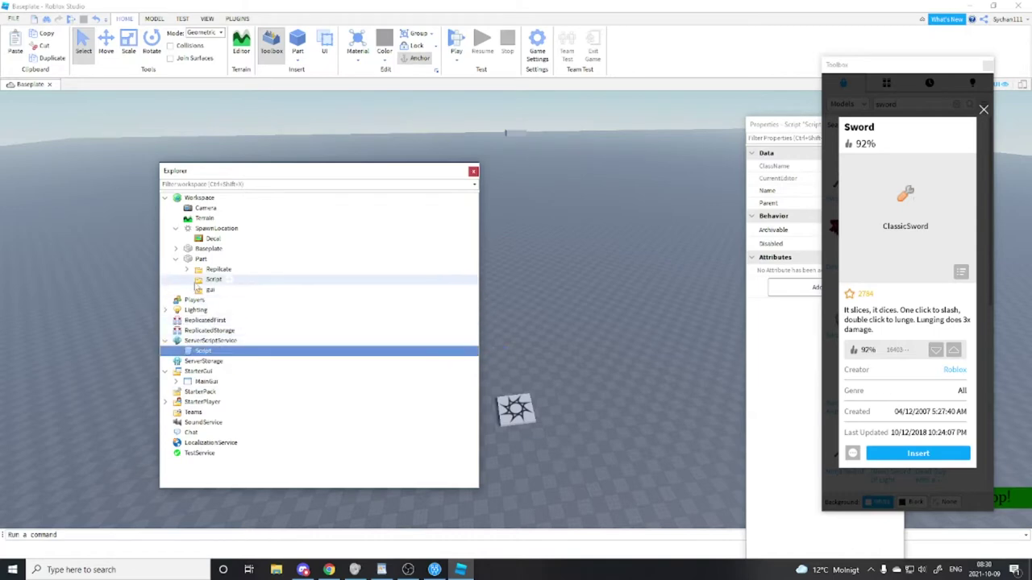
pyautogui.click(188, 269)
pyautogui.moveTo(216, 281); pyautogui.dragTo(241, 340)
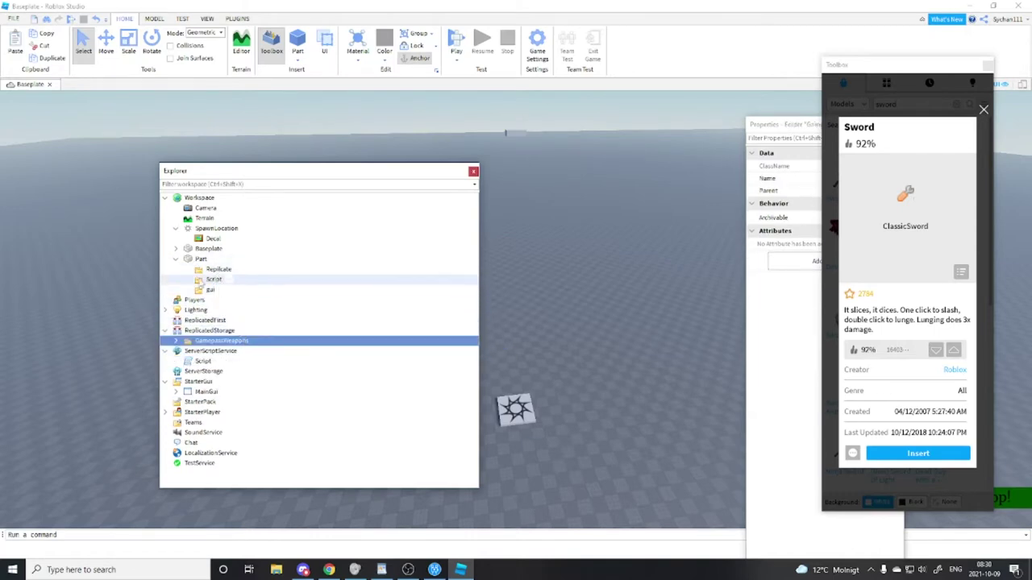
# - Delete FlintLock, Rifle, Sabre1, Swab and Horse from GamepassWeapons, leaving only Carbine
pyautogui.click(177, 341)
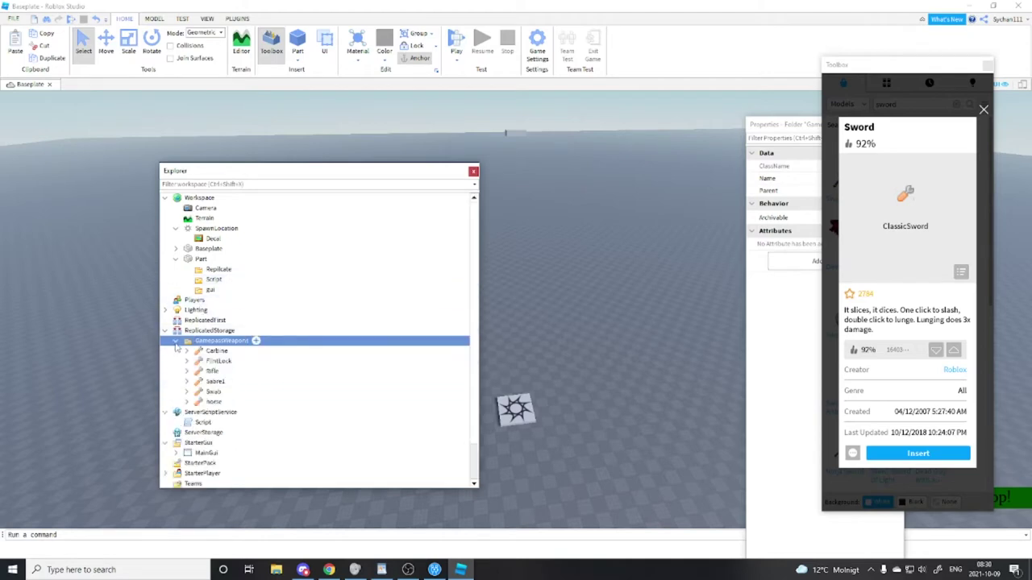
pyautogui.click(213, 402)
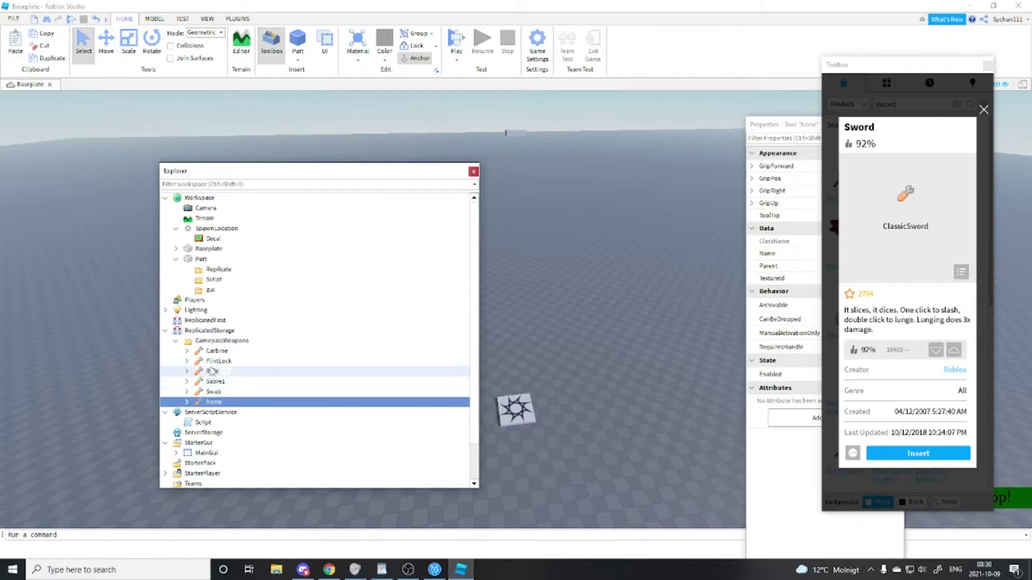
pyautogui.keyDown('shift'); pyautogui.click(218, 361); pyautogui.keyUp('shift')
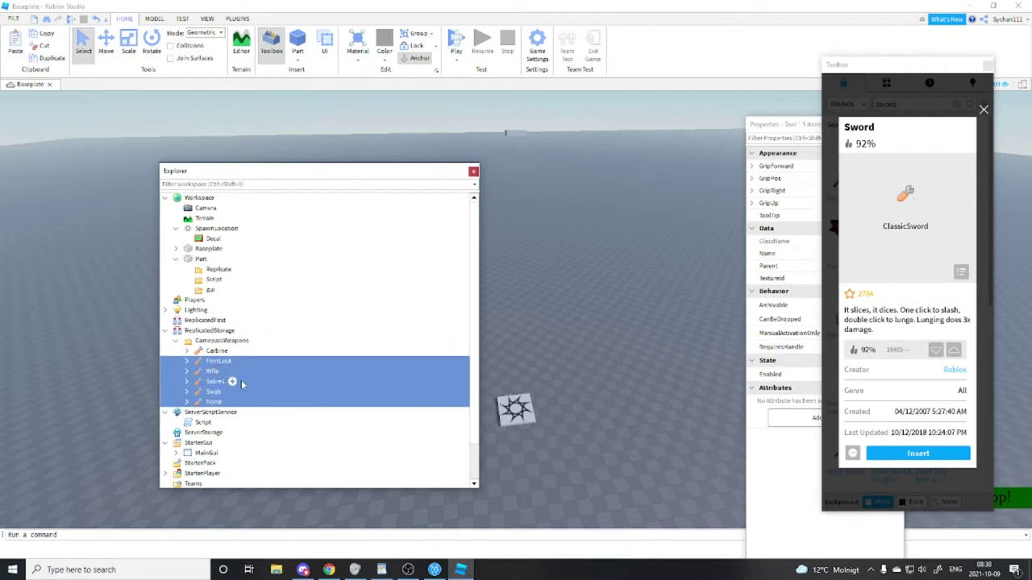
pyautogui.press('Delete')
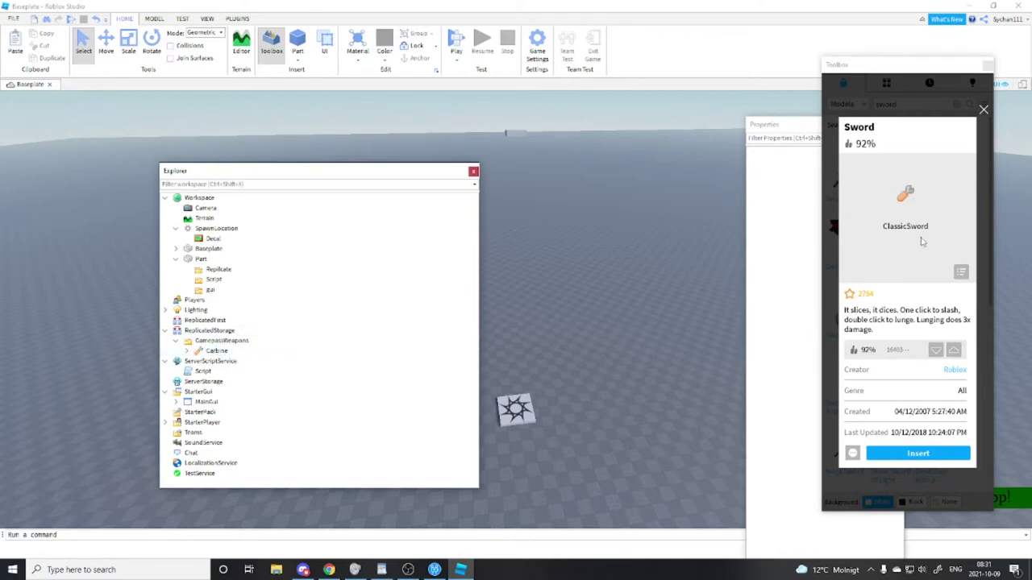
# - Paste the copied ClassicSword tool into the GamepassWeapons folder
pyautogui.click(223, 341)
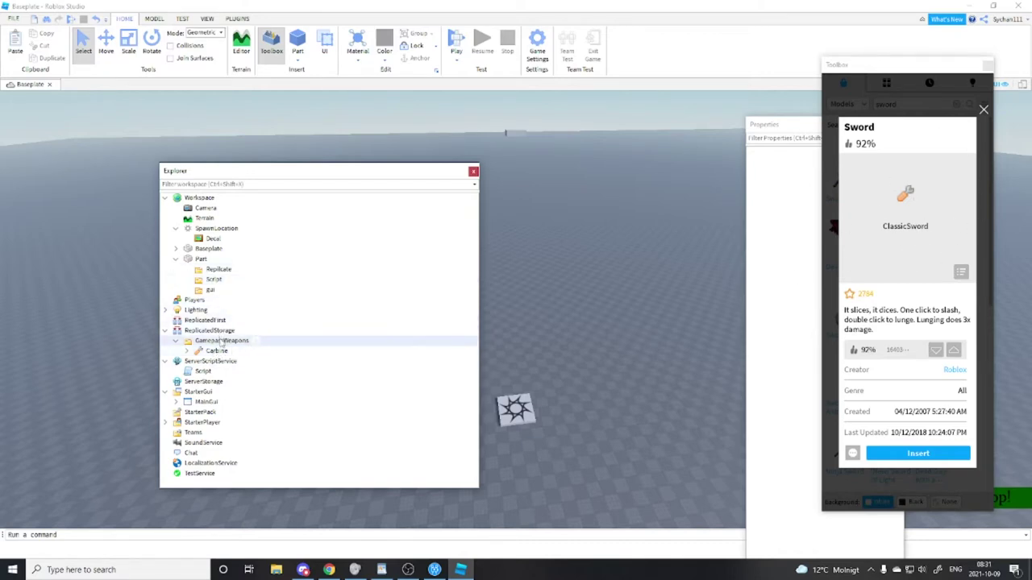
pyautogui.rightClick(222, 341)
pyautogui.click(299, 35)
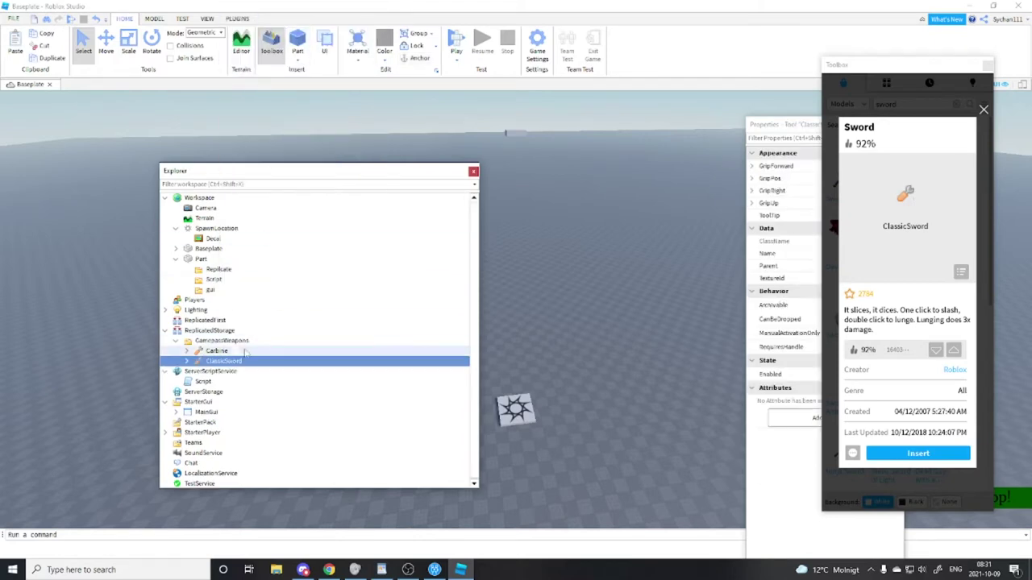
# - Take Carbine's Gamepassid value, then delete the Carbine tool
pyautogui.click(188, 351)
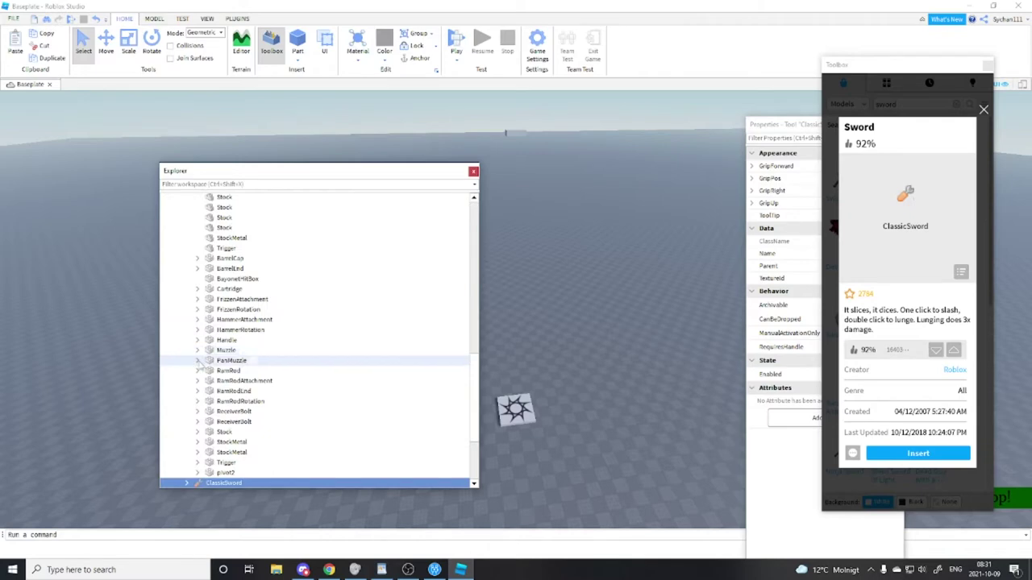
pyautogui.scroll(-5, 251, 407)
pyautogui.scroll(3, 252, 407)
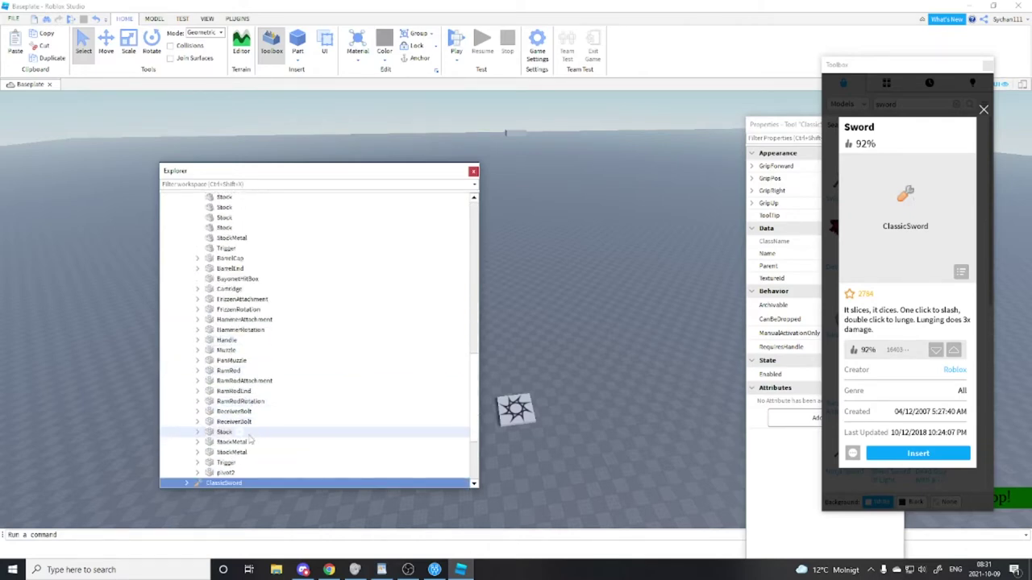
pyautogui.scroll(12, 250, 438)
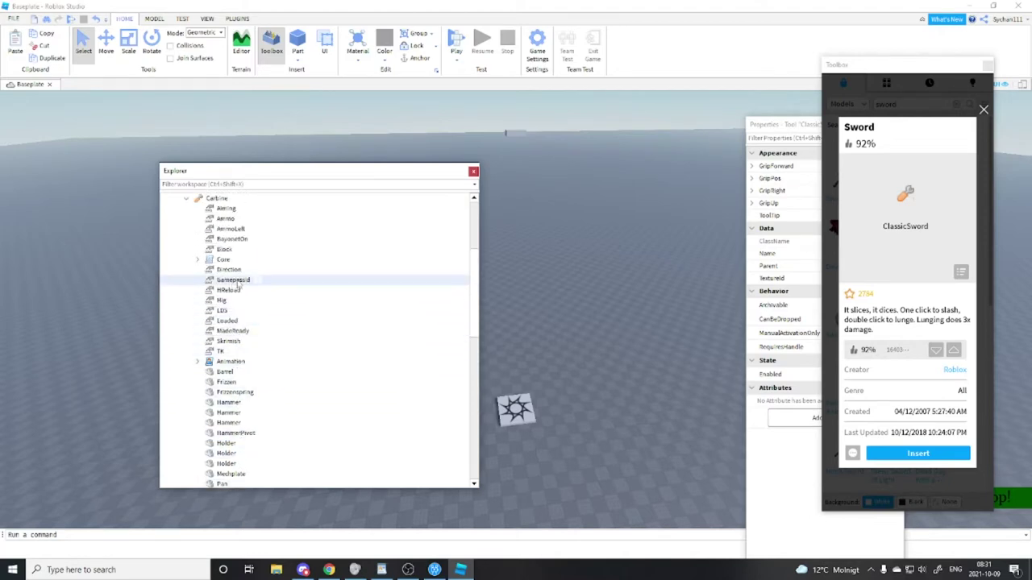
pyautogui.click(233, 279)
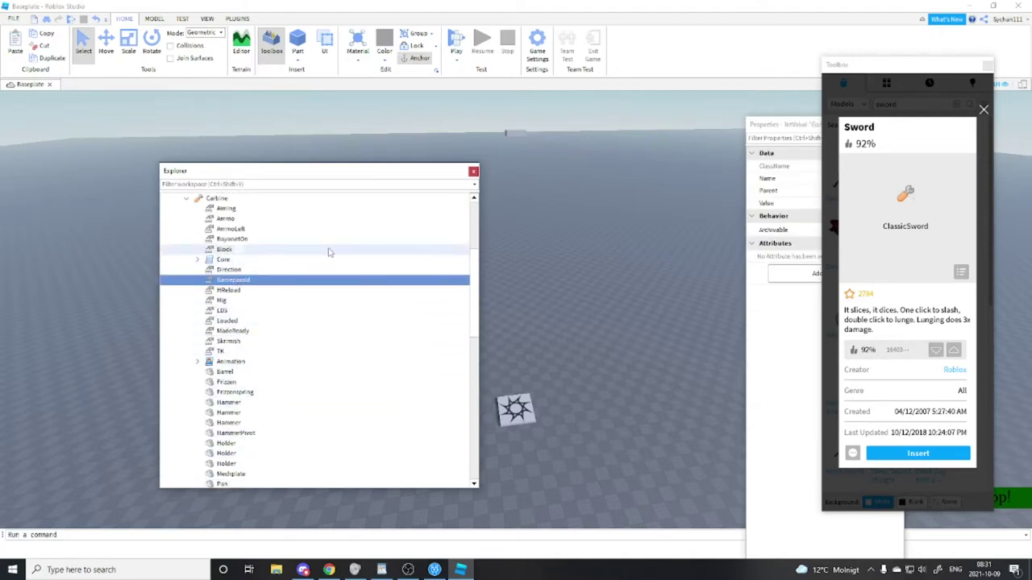
pyautogui.scroll(1, 253, 279)
pyautogui.scroll(2, 253, 278)
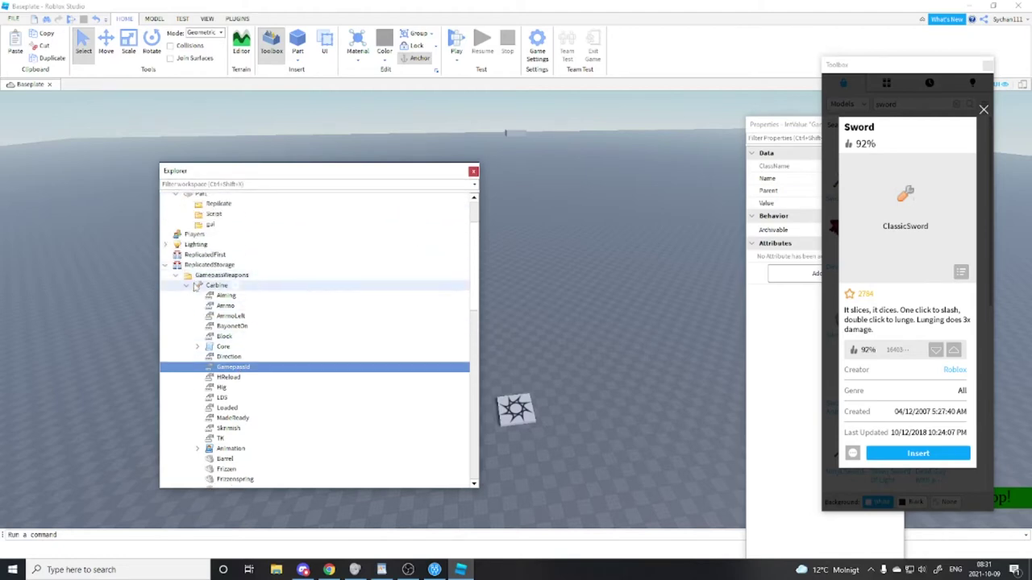
pyautogui.click(193, 288)
pyautogui.click(211, 349)
pyautogui.press('Delete')
# - Paste the Gamepassid value into ClassicSword
pyautogui.rightClick(225, 352)
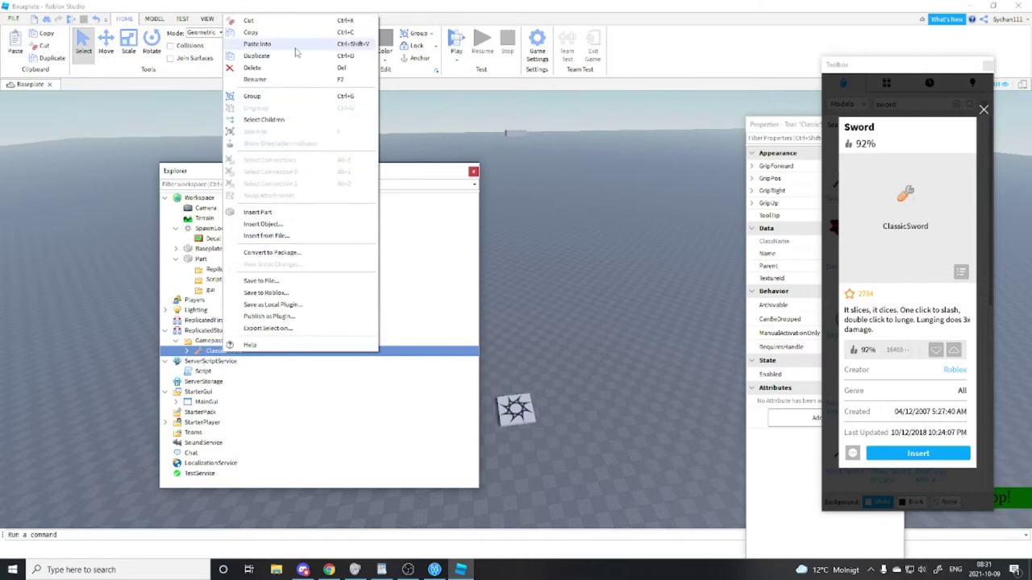
pyautogui.click(257, 44)
pyautogui.scroll(-1, 230, 352)
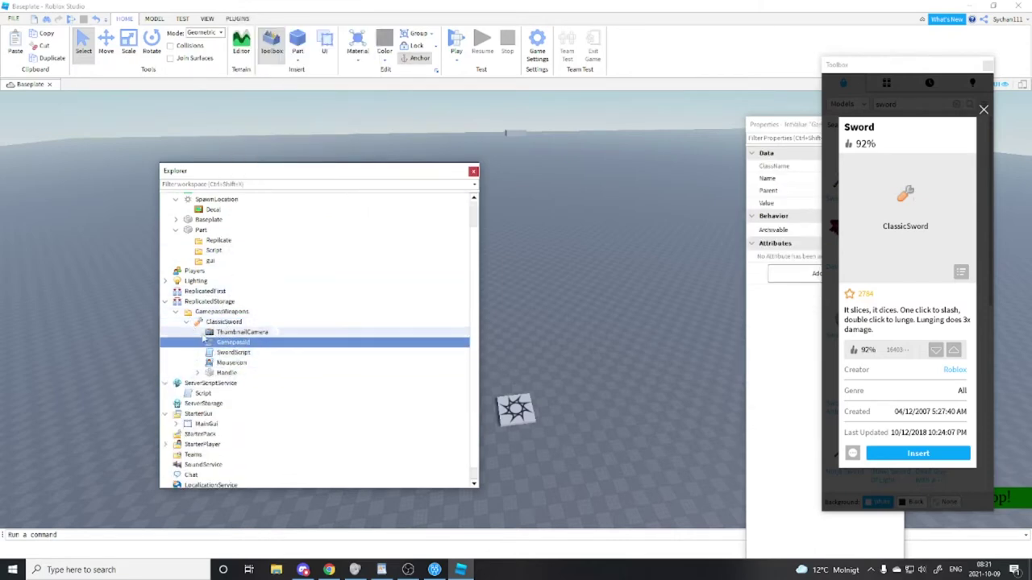
pyautogui.moveTo(233, 343); pyautogui.dragTo(190, 331)
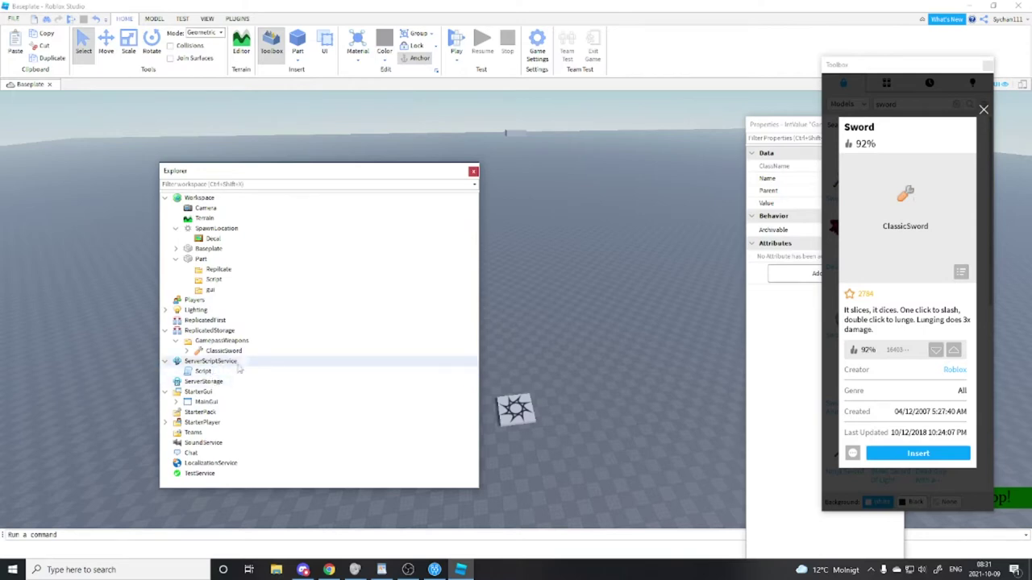
pyautogui.click(182, 18)
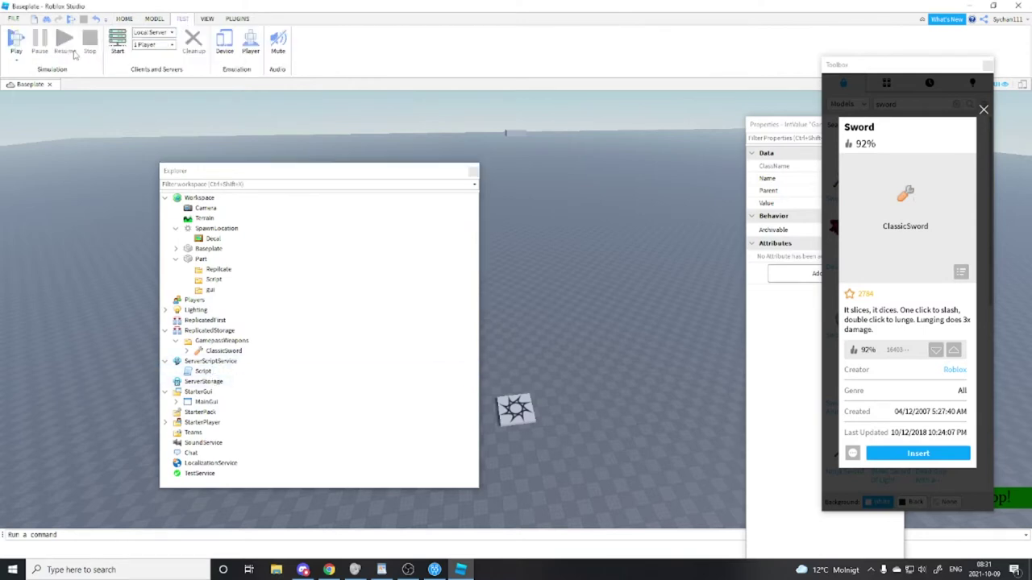
# - Playtest the game, open the Shop! gamepass list showing ClassicSword, then stop the test
pyautogui.click(16, 40)
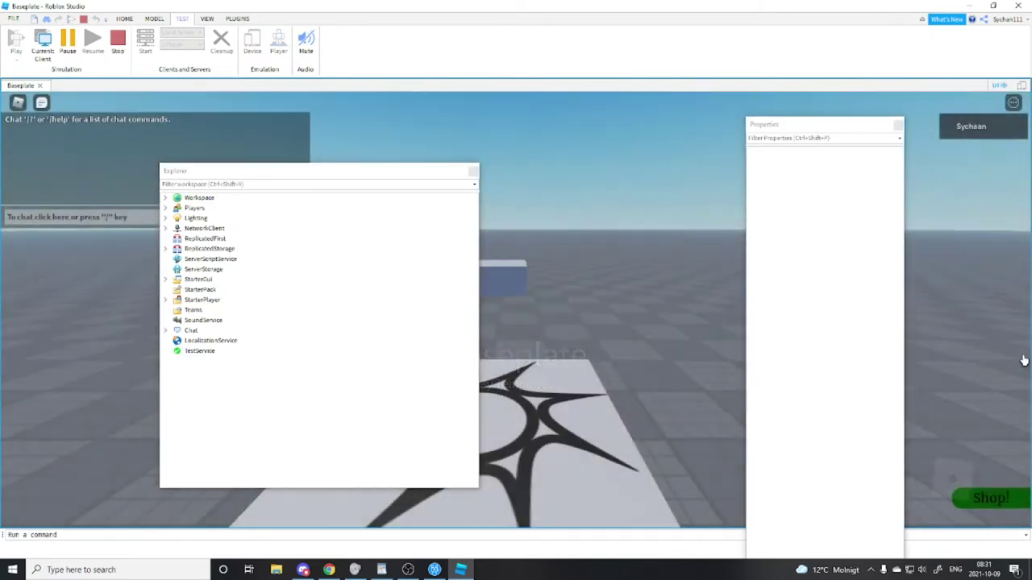
pyautogui.click(473, 171)
pyautogui.click(983, 498)
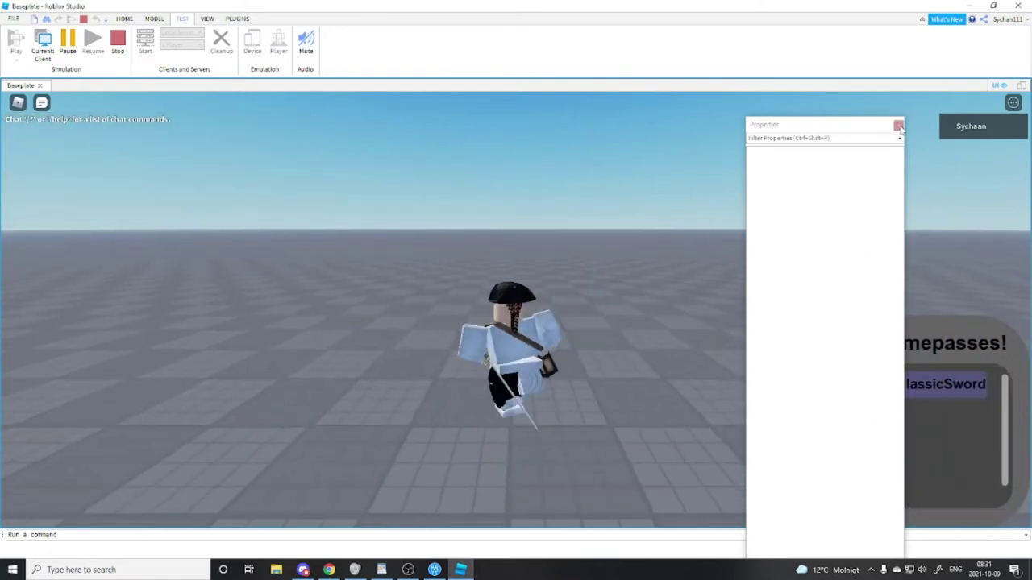
pyautogui.click(897, 125)
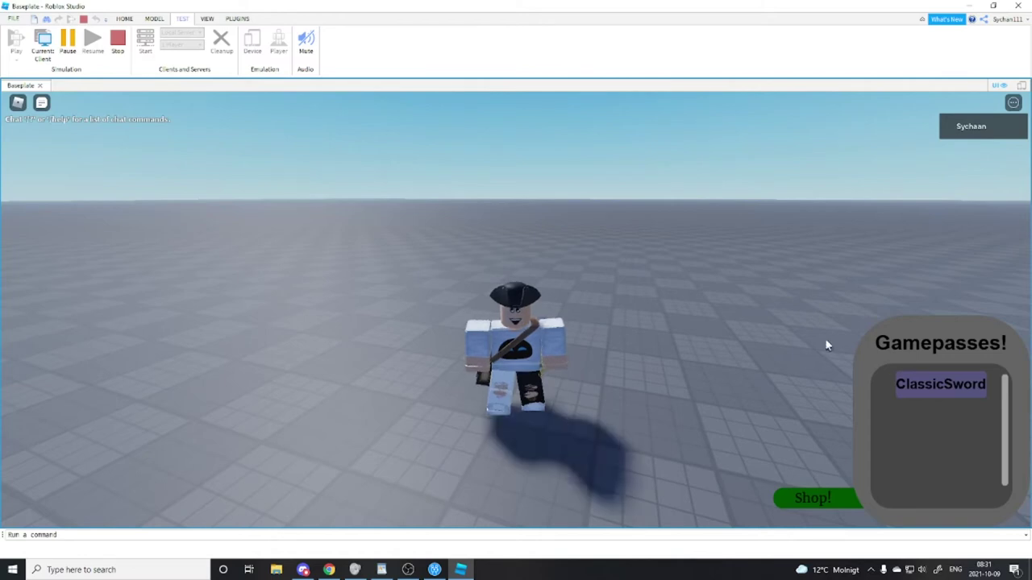
pyautogui.press('w')
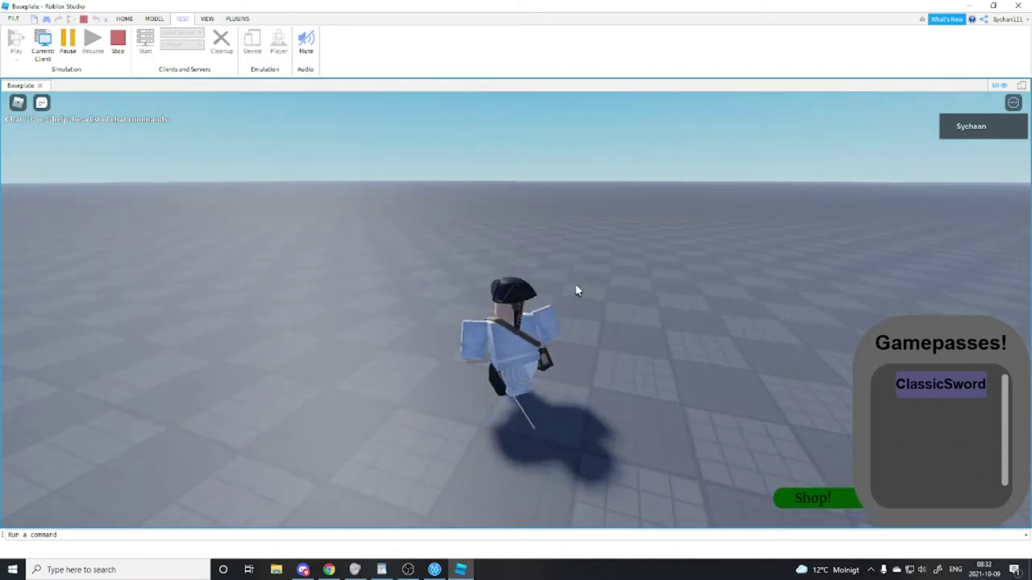
pyautogui.scroll(-1, 893, 427)
pyautogui.scroll(1, 903, 426)
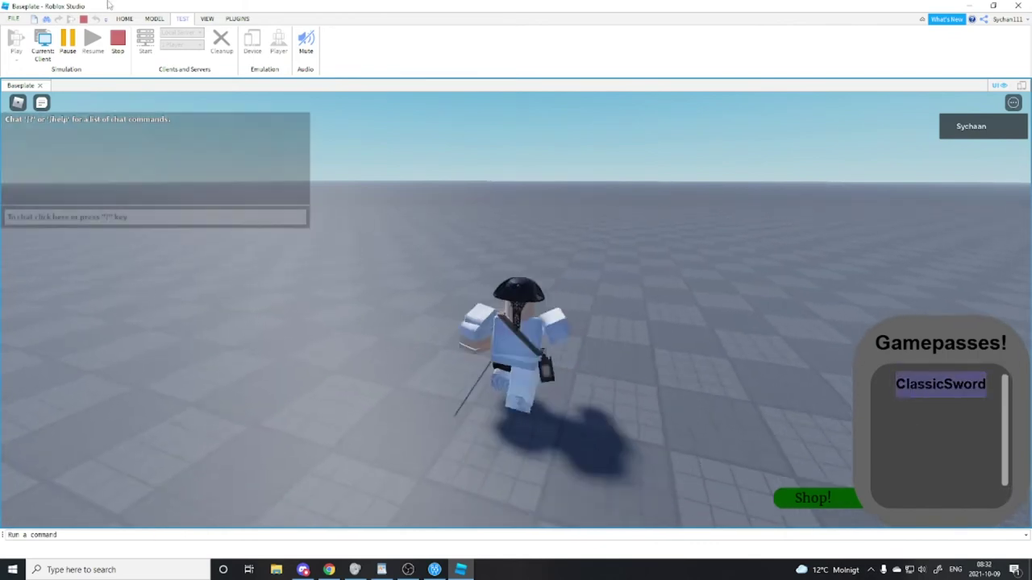
pyautogui.click(118, 45)
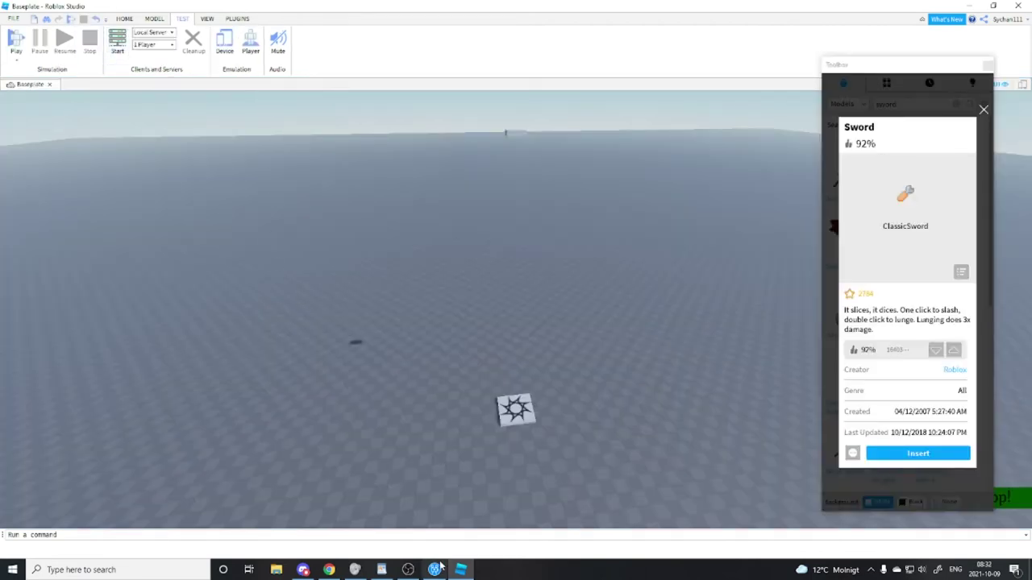
# - Switch to Chrome and show the roblox.com home page
pyautogui.click(329, 569)
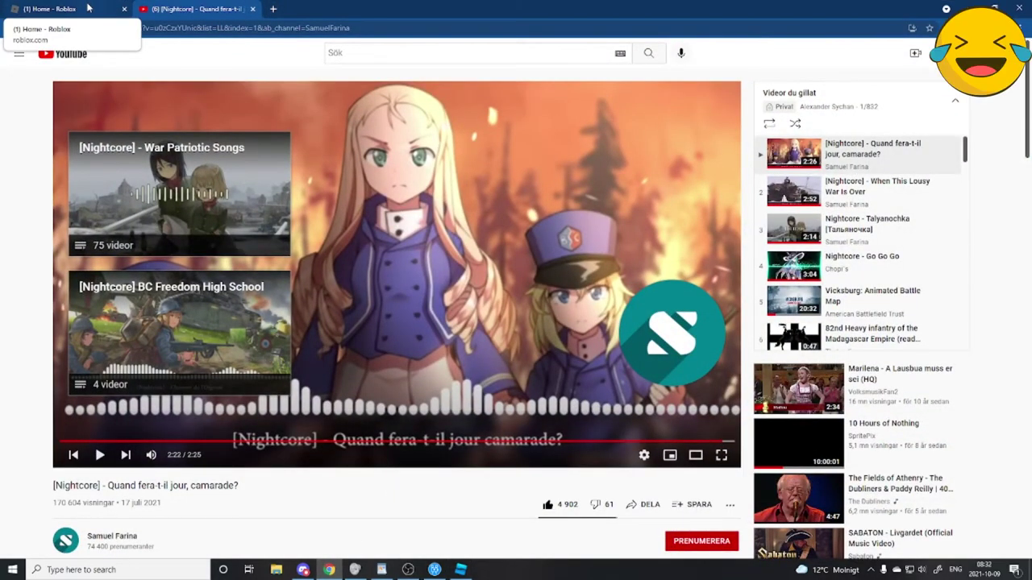
pyautogui.click(89, 6)
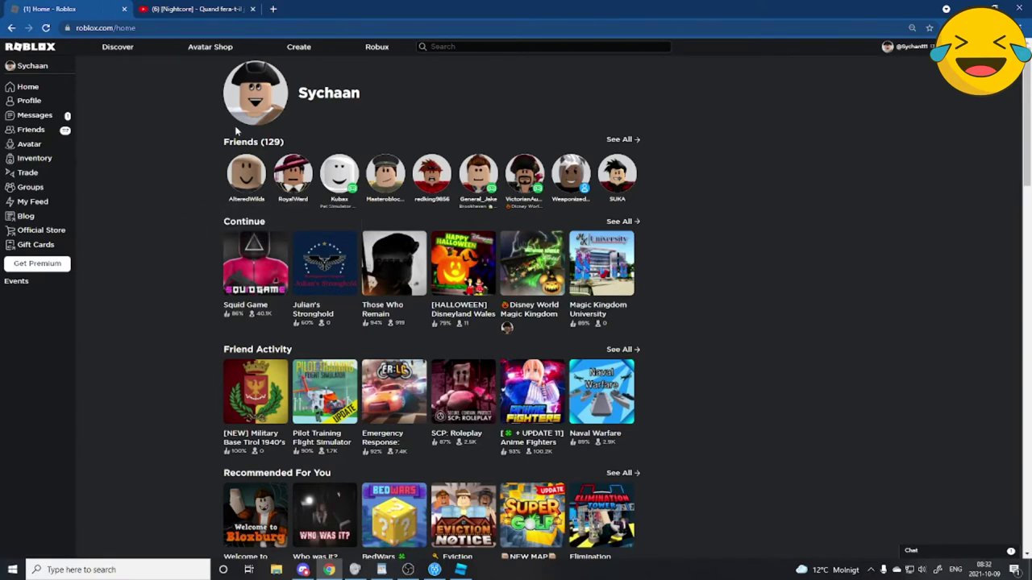
# - Publish the place to Roblox as a new game named 'youtube' with description 'youtube'
pyautogui.click(460, 570)
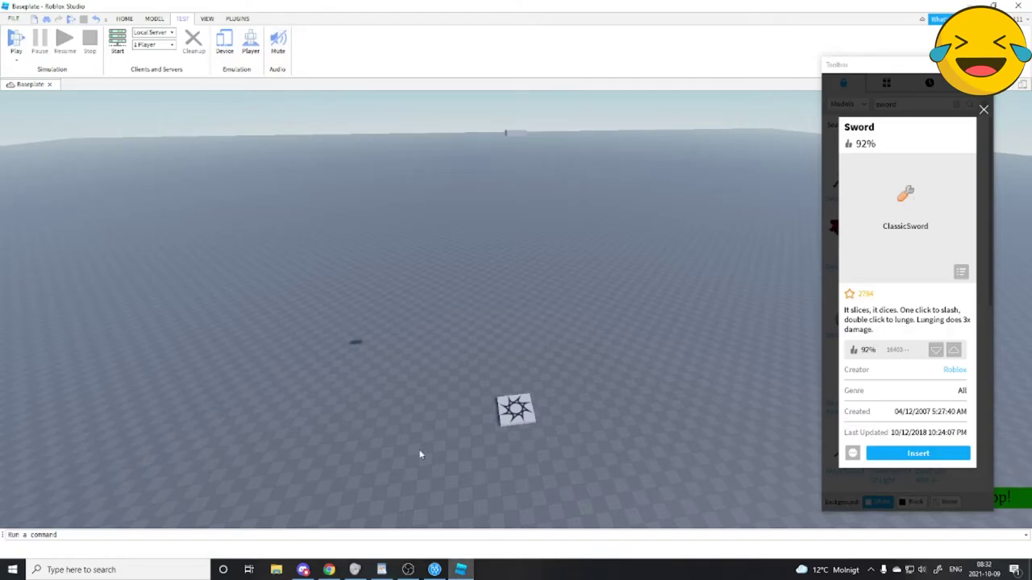
pyautogui.click(14, 18)
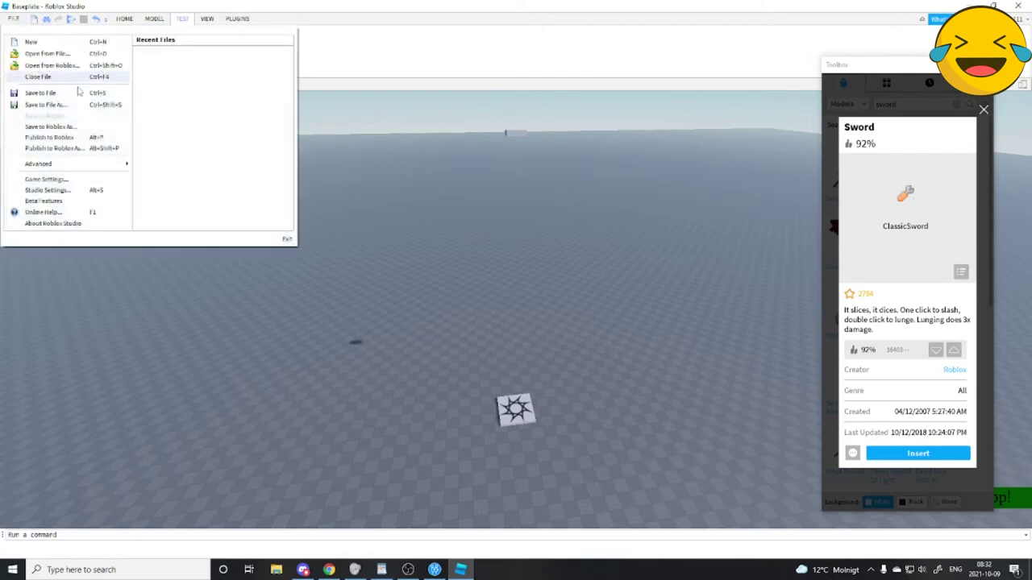
pyautogui.click(72, 142)
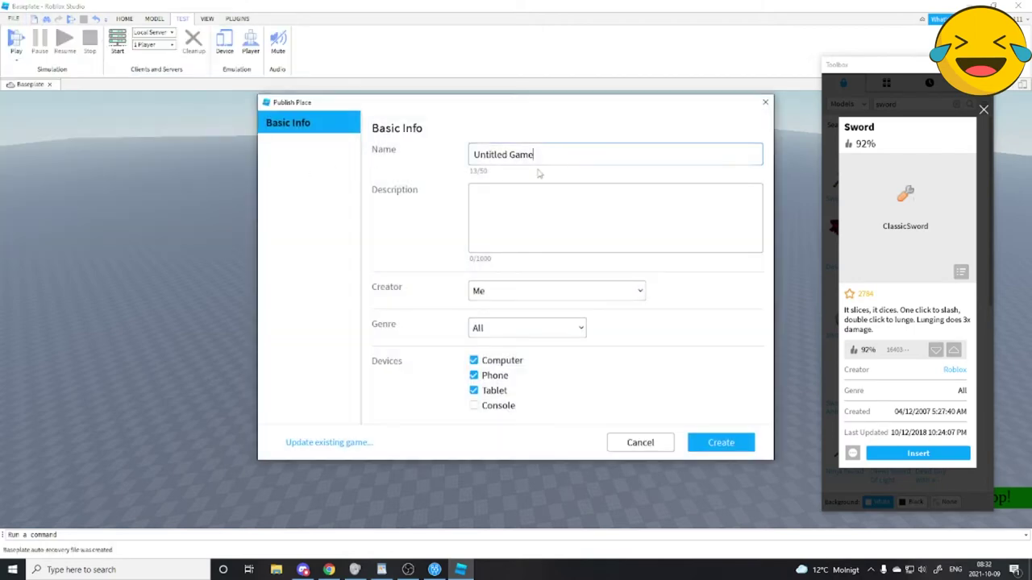
pyautogui.write('y')
pyautogui.moveTo(523, 154); pyautogui.dragTo(473, 157)
pyautogui.hotkey('ctrl', 'c')
pyautogui.click(580, 216)
pyautogui.hotkey('ctrl', 'v')
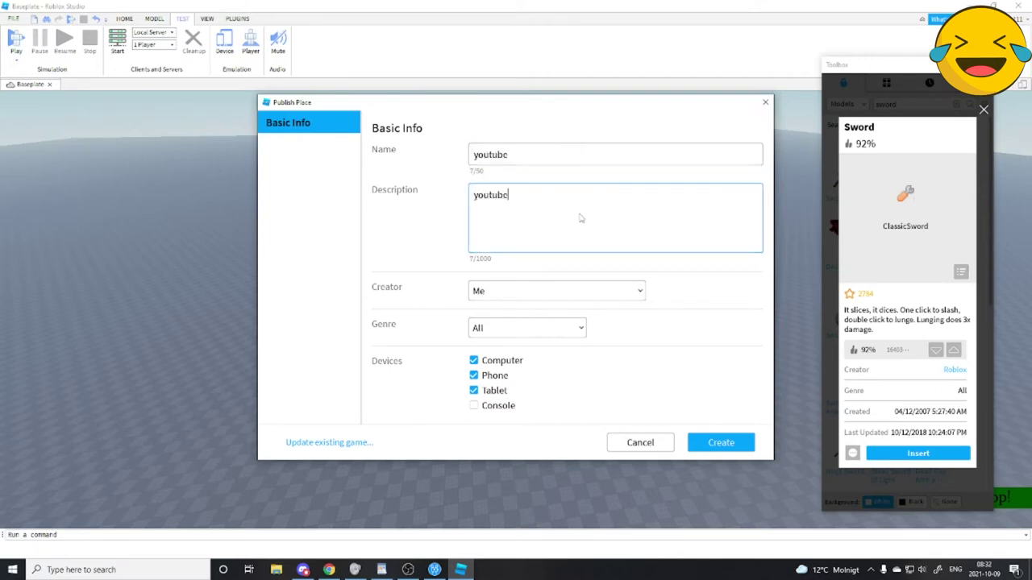
pyautogui.click(733, 444)
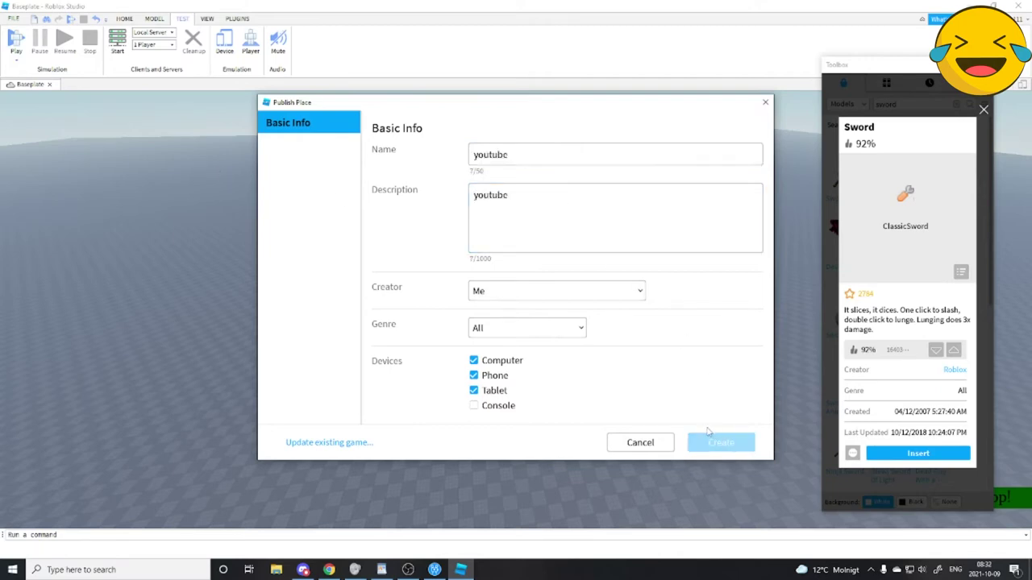
pyautogui.click(524, 426)
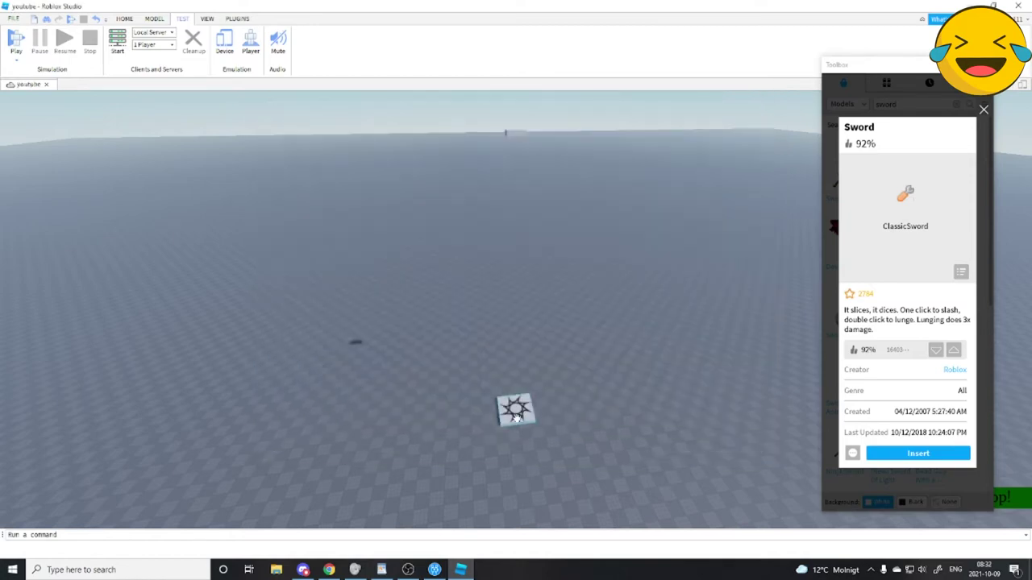
pyautogui.click(332, 569)
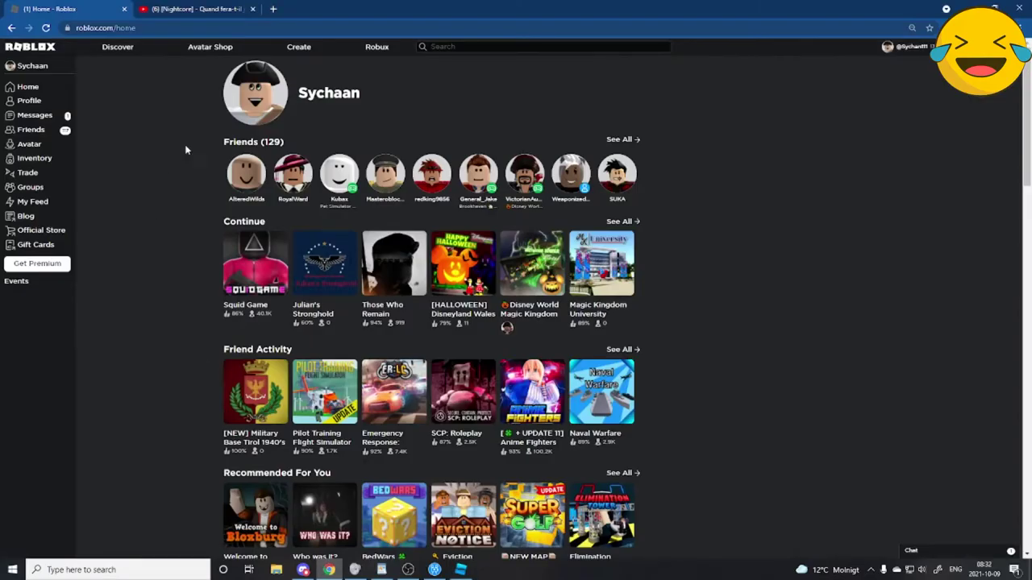
# - Open Create, browse the Experiences list, and open the new youtube experience's page
pyautogui.click(299, 47)
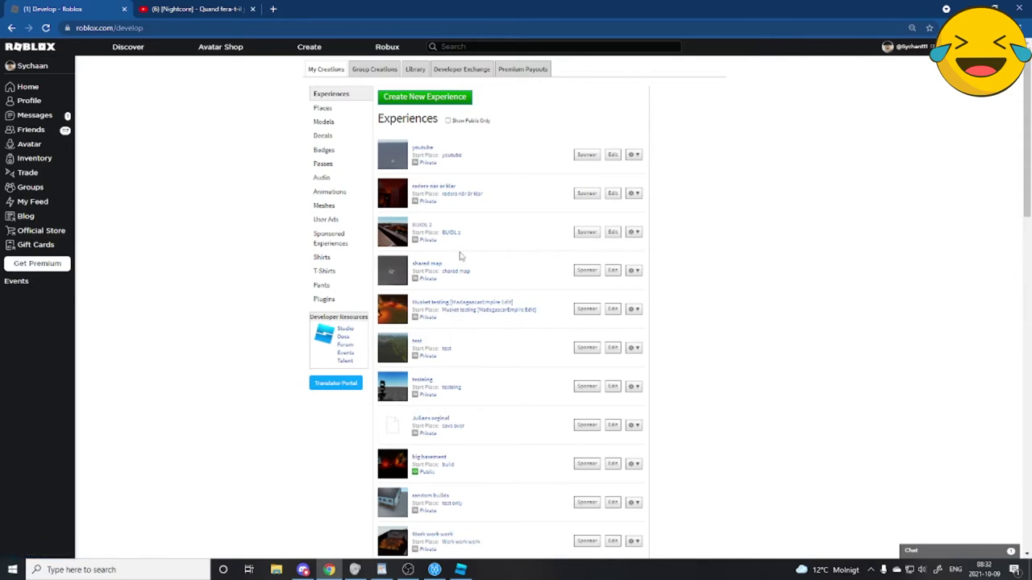
pyautogui.scroll(-1, 463, 294)
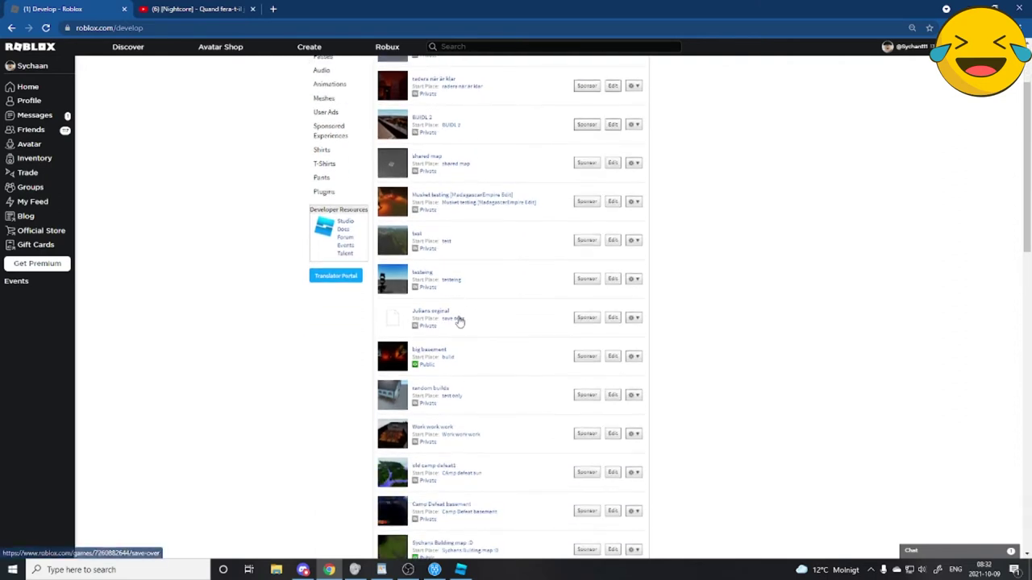
pyautogui.scroll(-3, 459, 322)
pyautogui.scroll(-10, 459, 364)
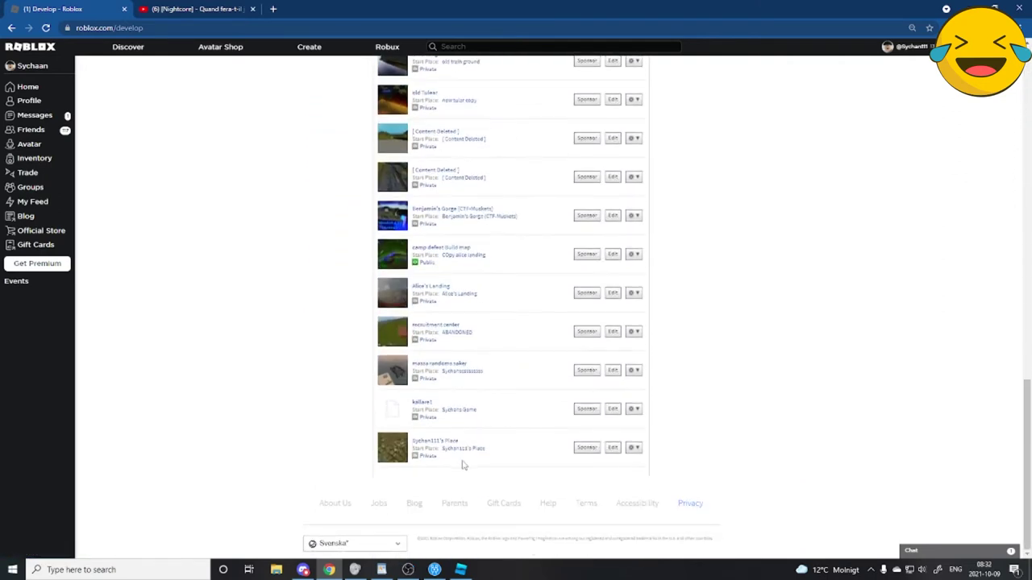
pyautogui.scroll(4, 463, 468)
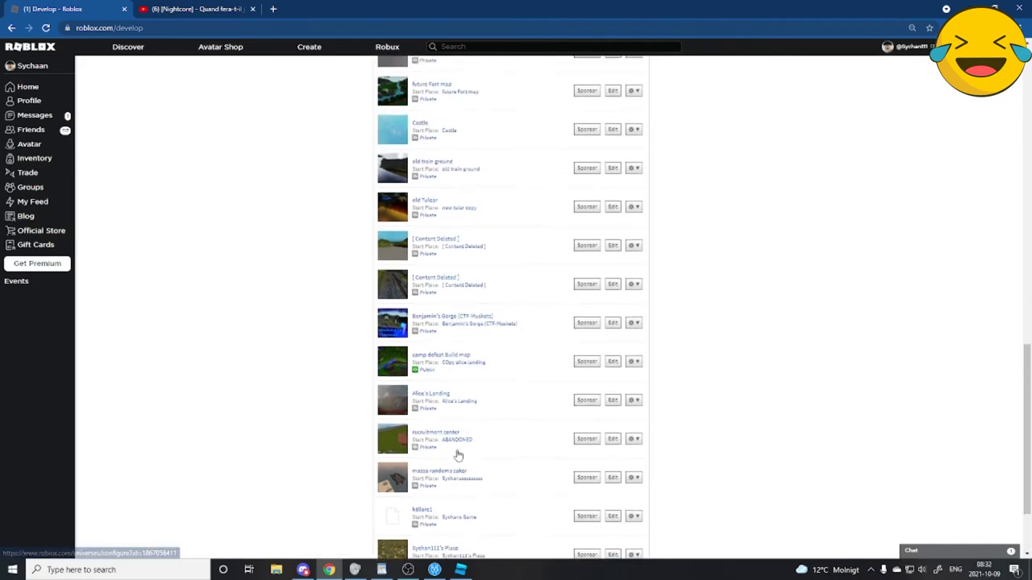
pyautogui.scroll(3, 451, 439)
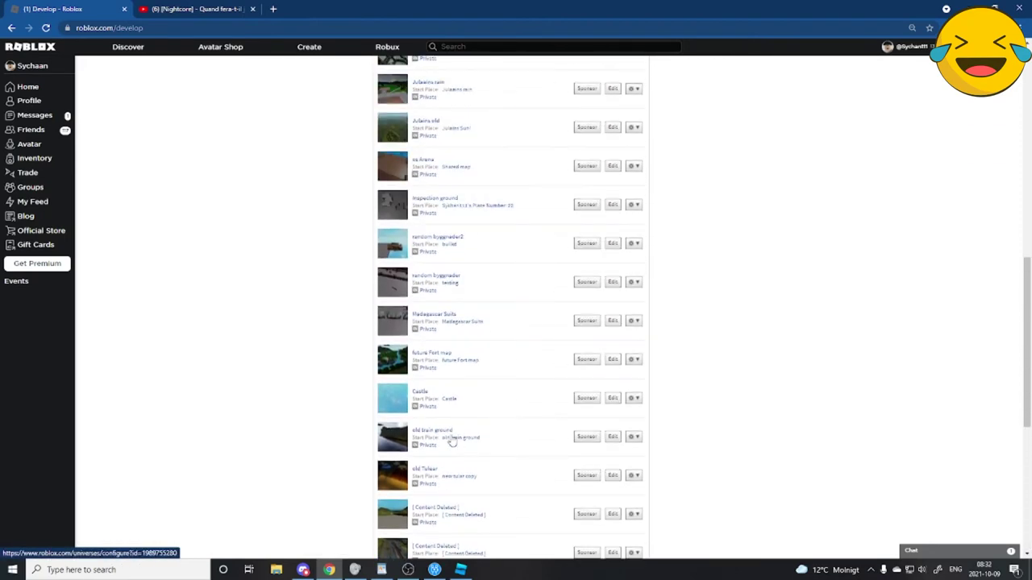
pyautogui.scroll(4, 443, 414)
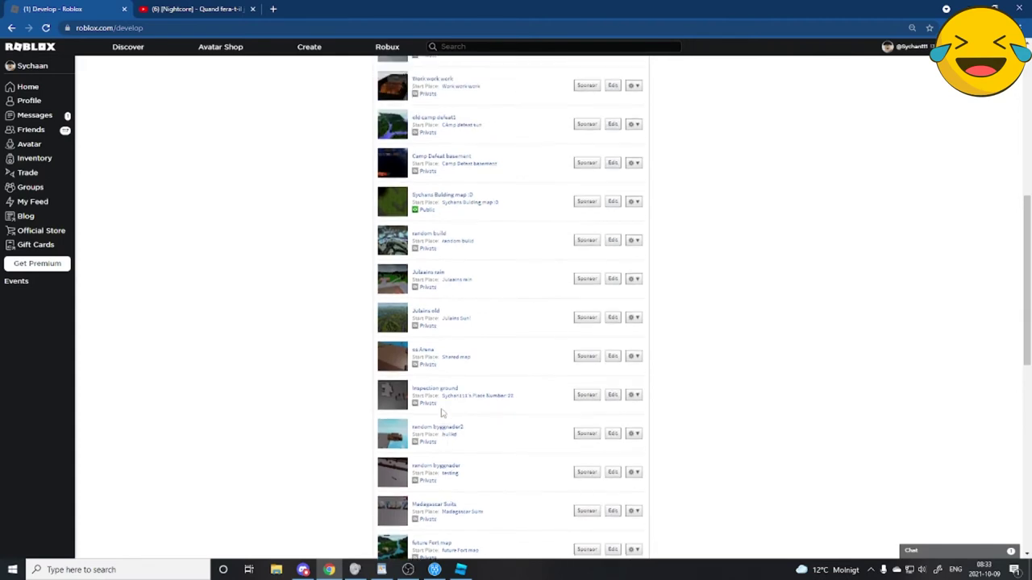
pyautogui.scroll(3, 442, 414)
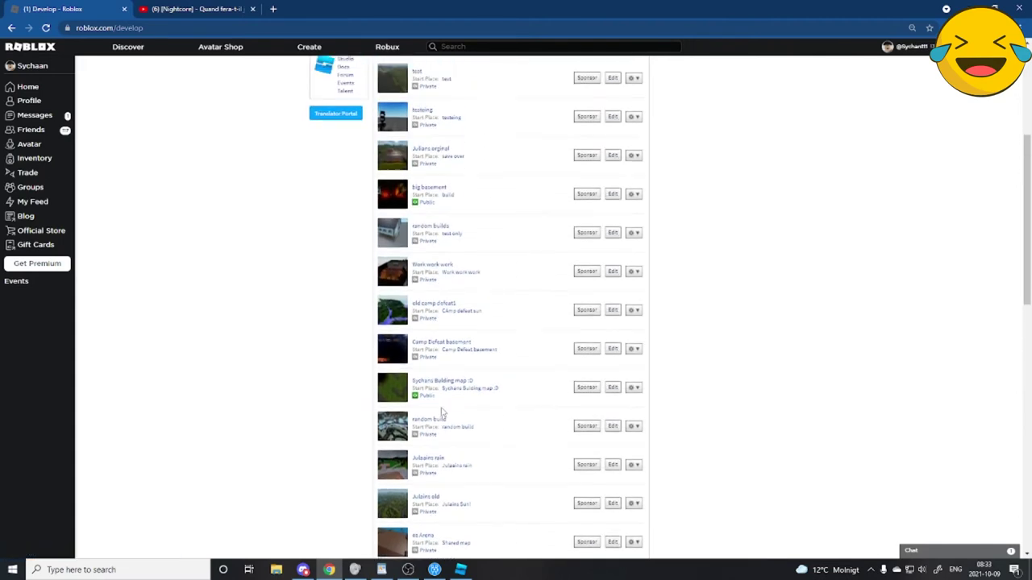
pyautogui.scroll(3, 442, 408)
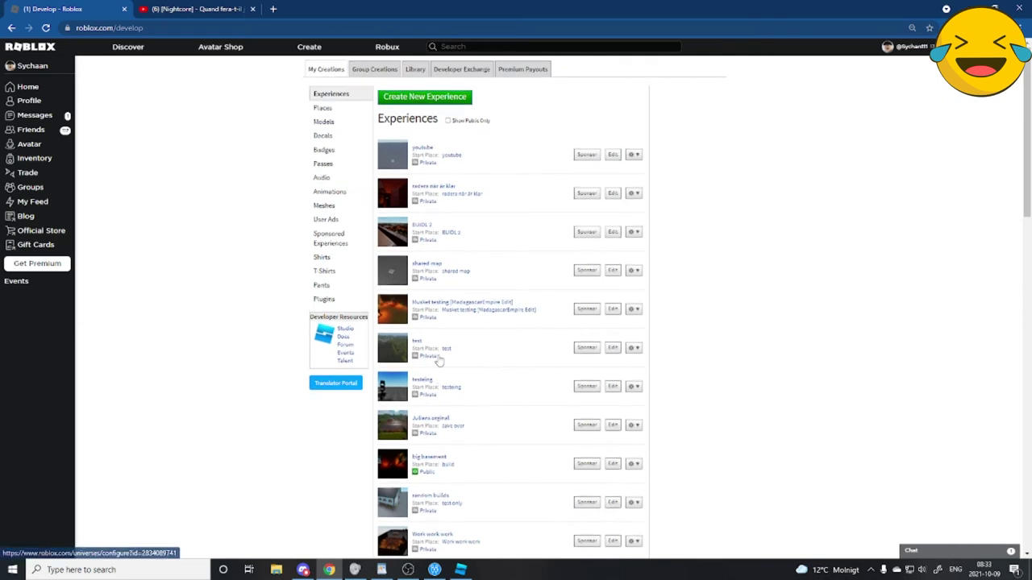
pyautogui.click(449, 156)
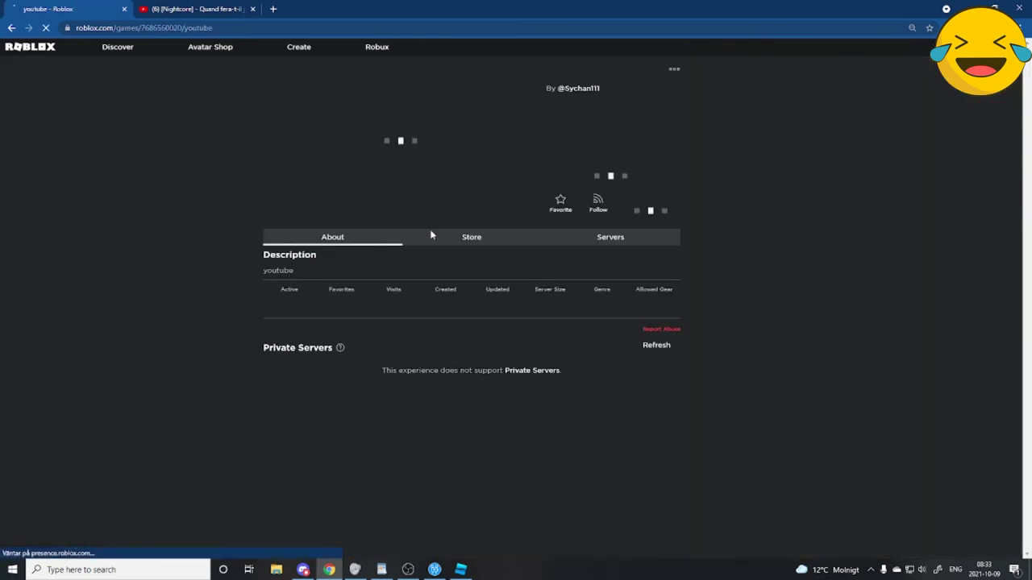
# - Add a crab game pass to the youtube experience using the crab image, and verify the upload
pyautogui.click(472, 238)
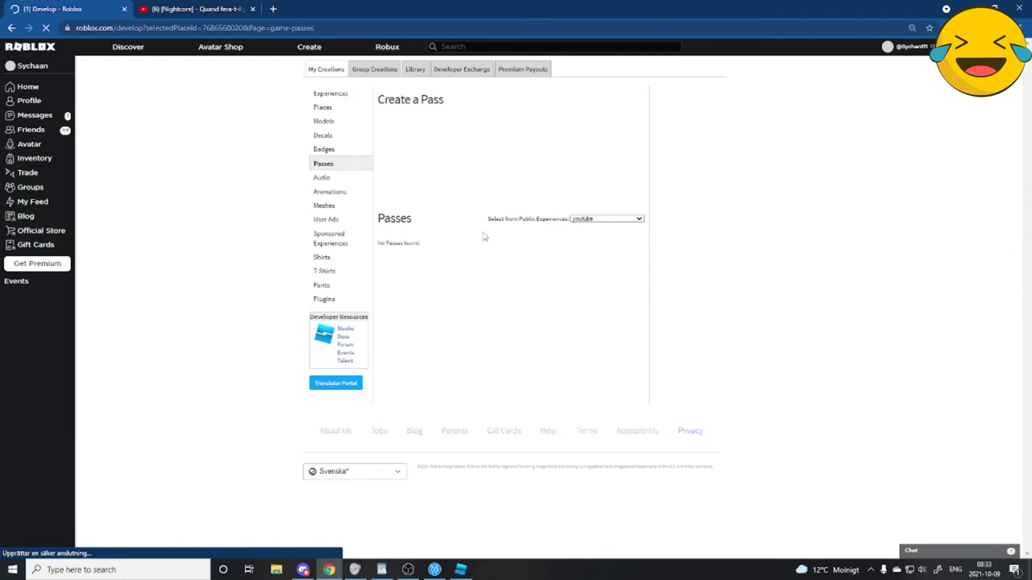
pyautogui.click(468, 143)
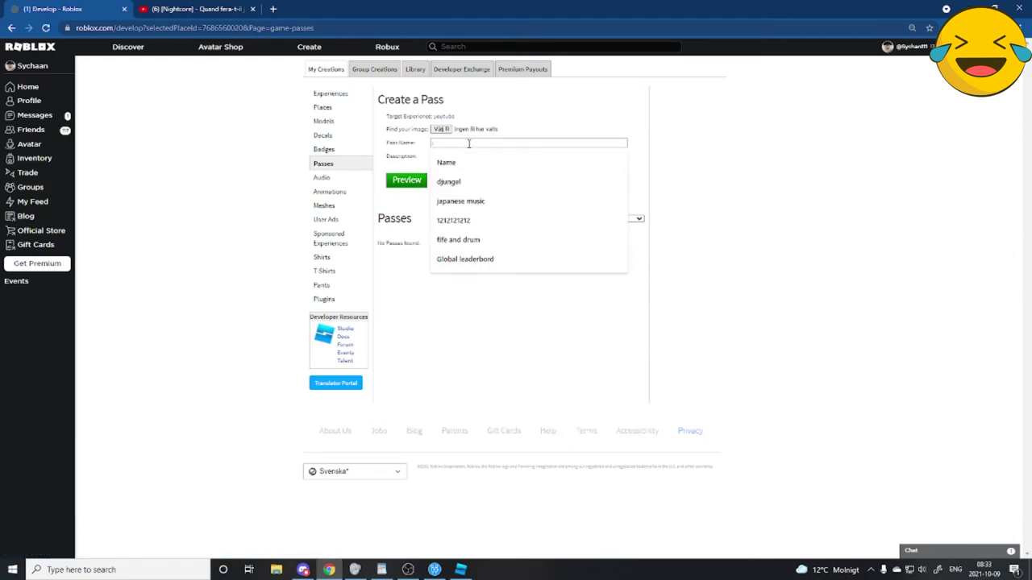
pyautogui.write('tests')
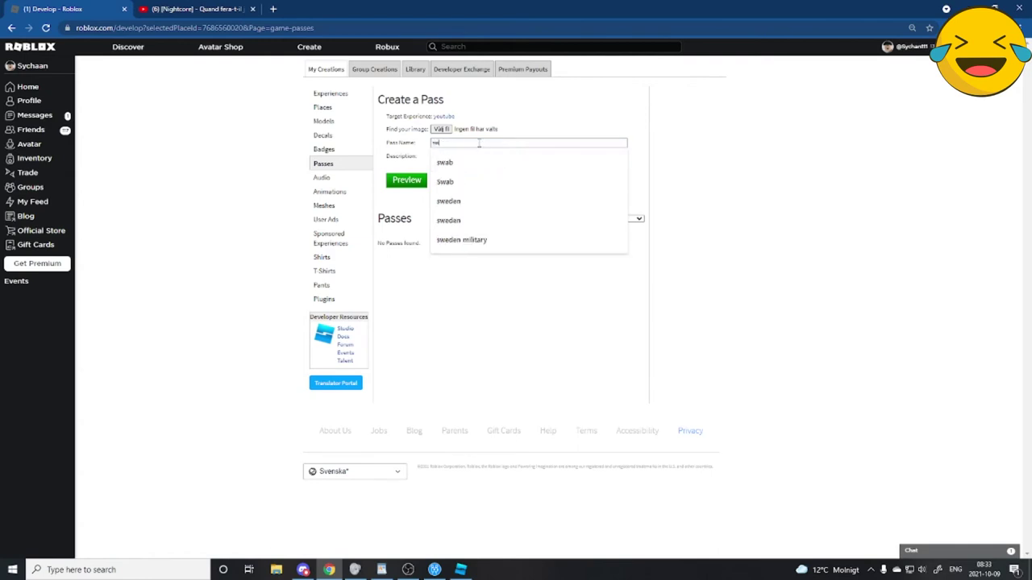
pyautogui.click(496, 159)
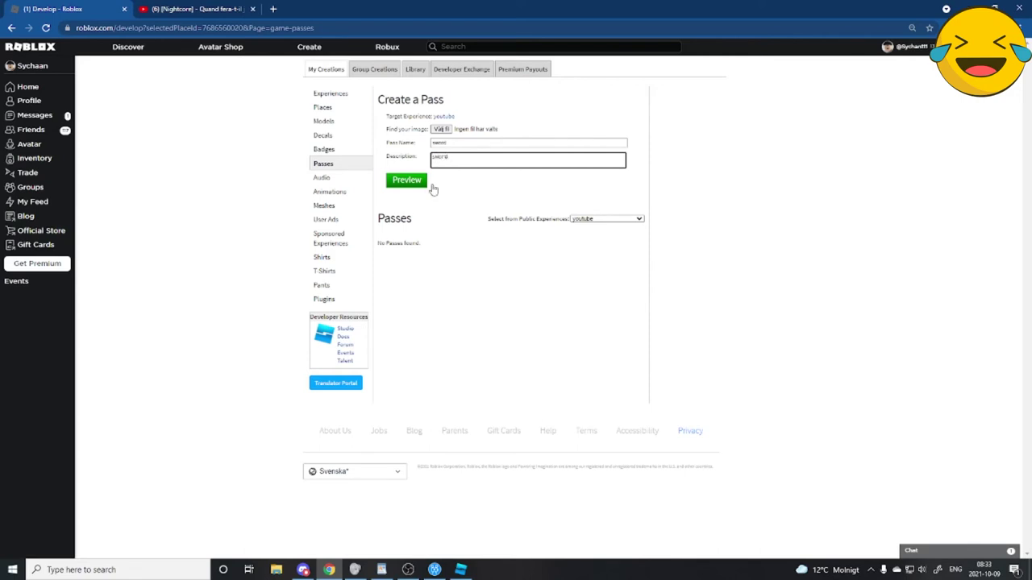
pyautogui.click(405, 184)
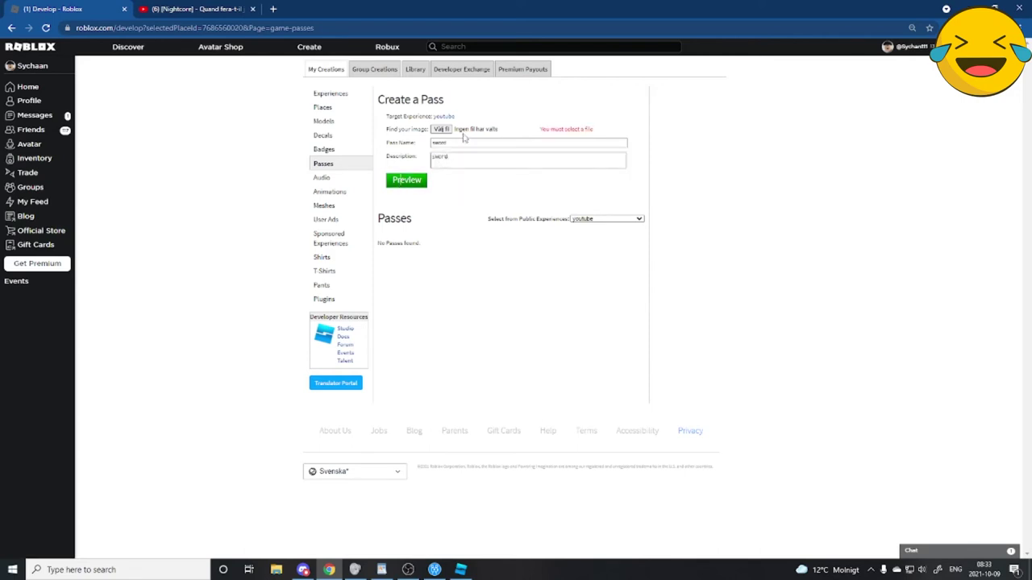
pyautogui.click(441, 129)
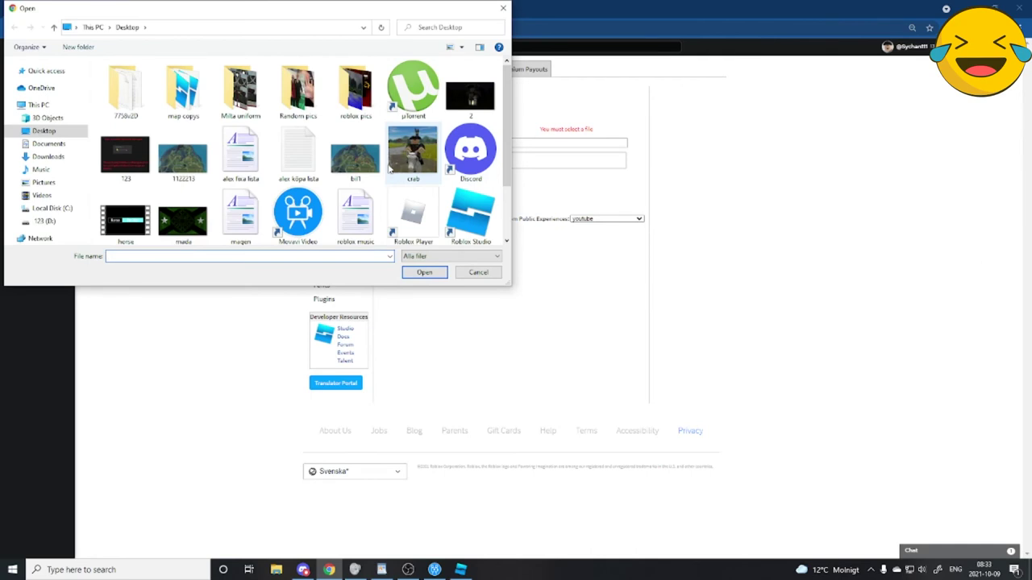
pyautogui.doubleClick(414, 181)
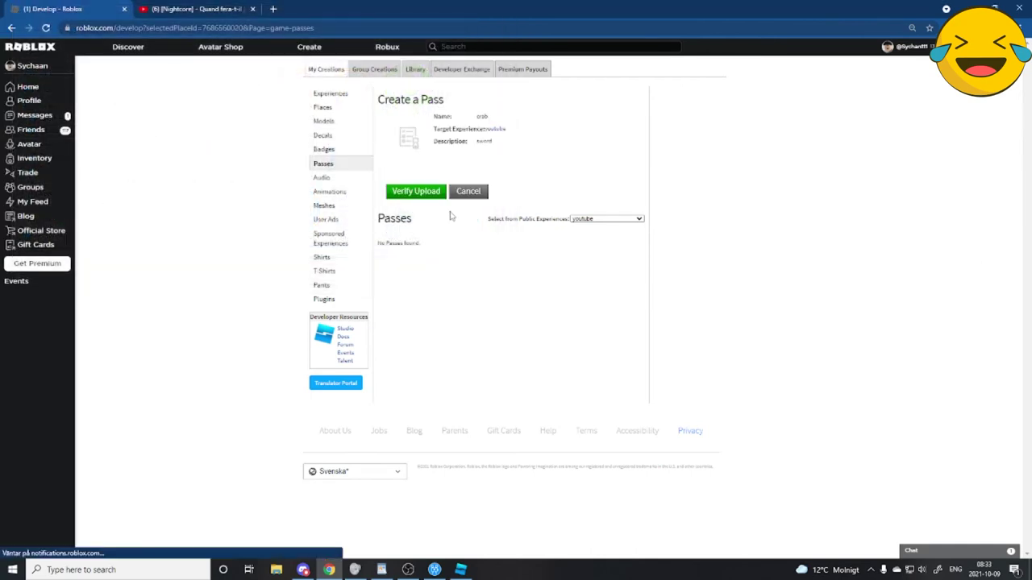
pyautogui.click(426, 194)
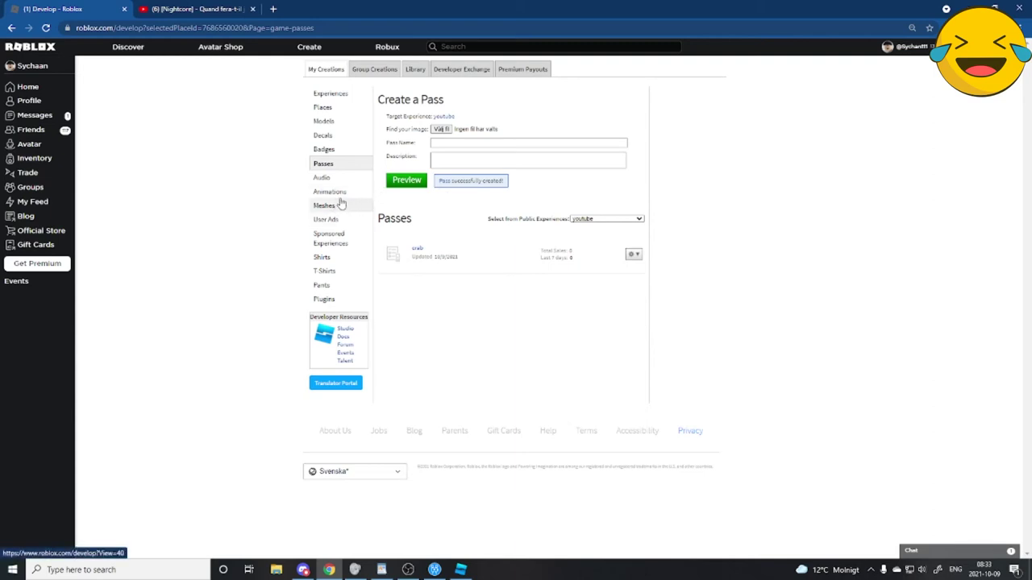
# - Put the crab game pass on sale for 1 Robux
pyautogui.click(633, 253)
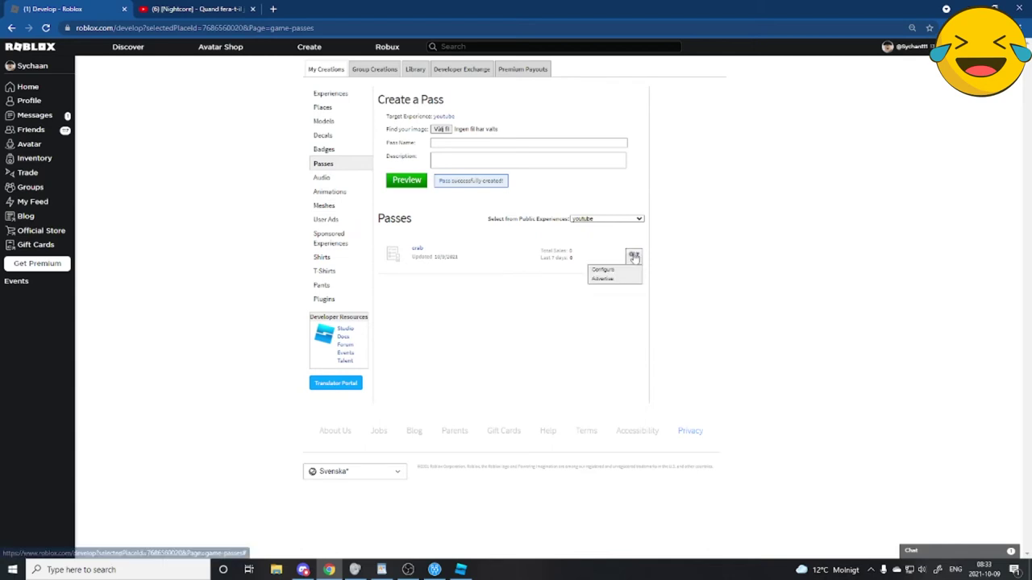
pyautogui.click(602, 270)
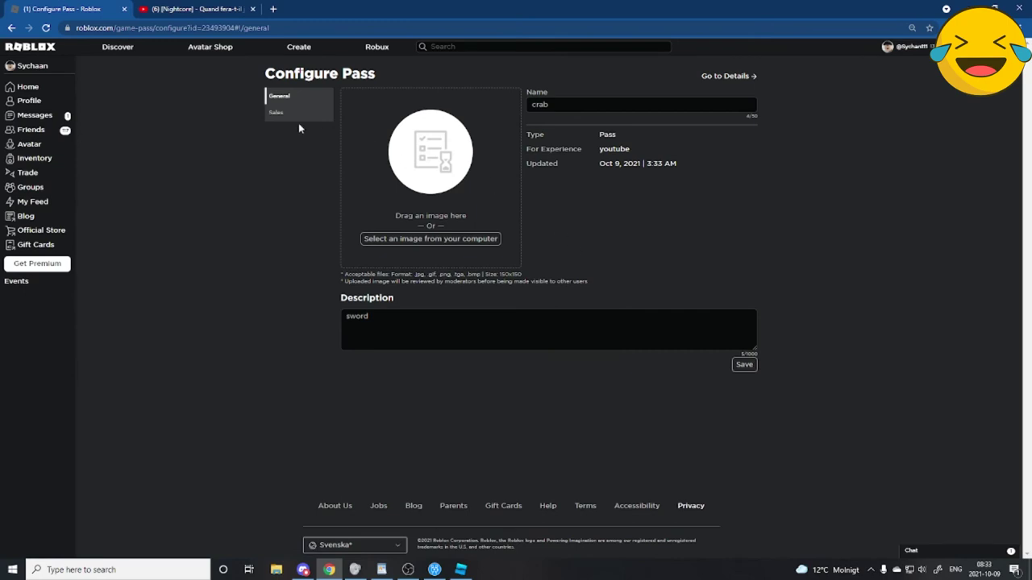
pyautogui.click(295, 119)
pyautogui.click(742, 101)
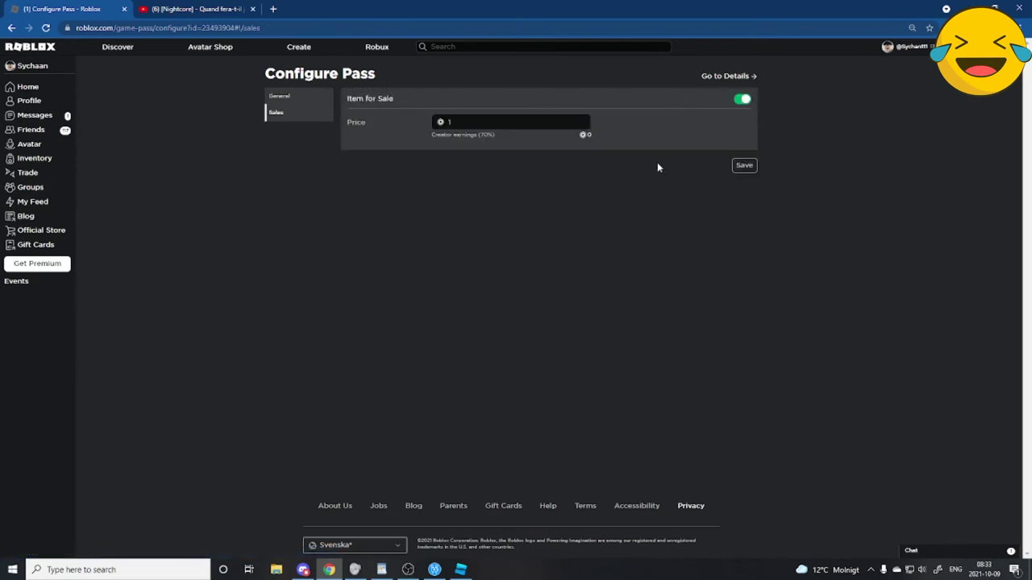
# - Copy the crab pass ID 23493904 from the page address
pyautogui.click(295, 100)
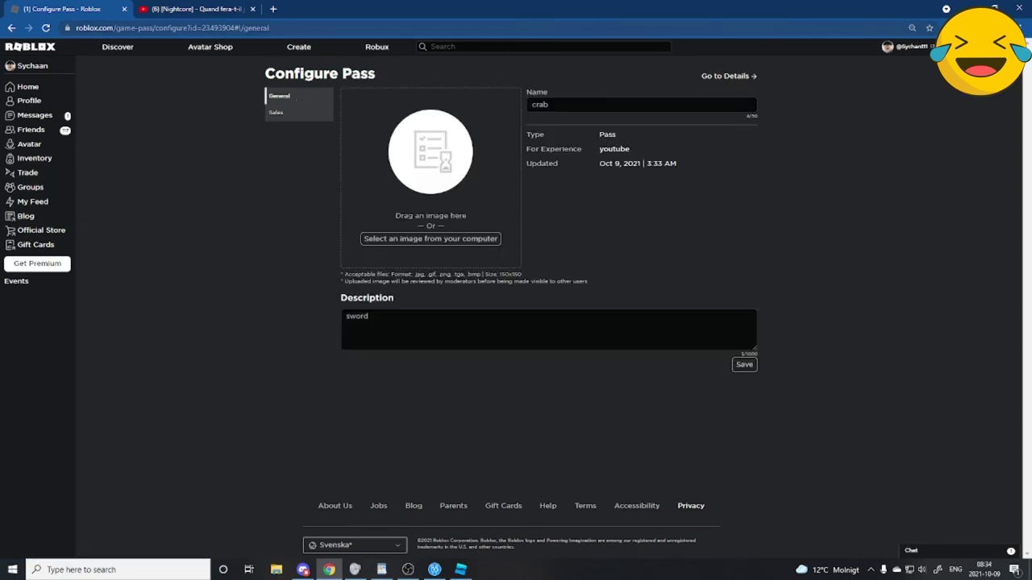
pyautogui.click(258, 28)
pyautogui.doubleClick(258, 27)
pyautogui.rightClick(256, 28)
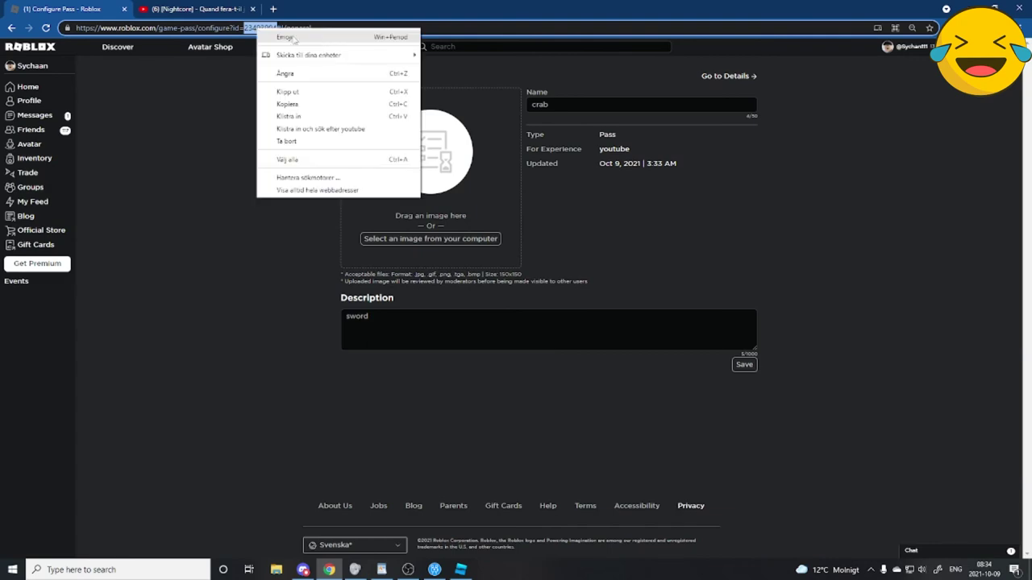
pyautogui.click(323, 104)
# - Back in Roblox Studio, show the Explorer and Properties panels
pyautogui.click(460, 568)
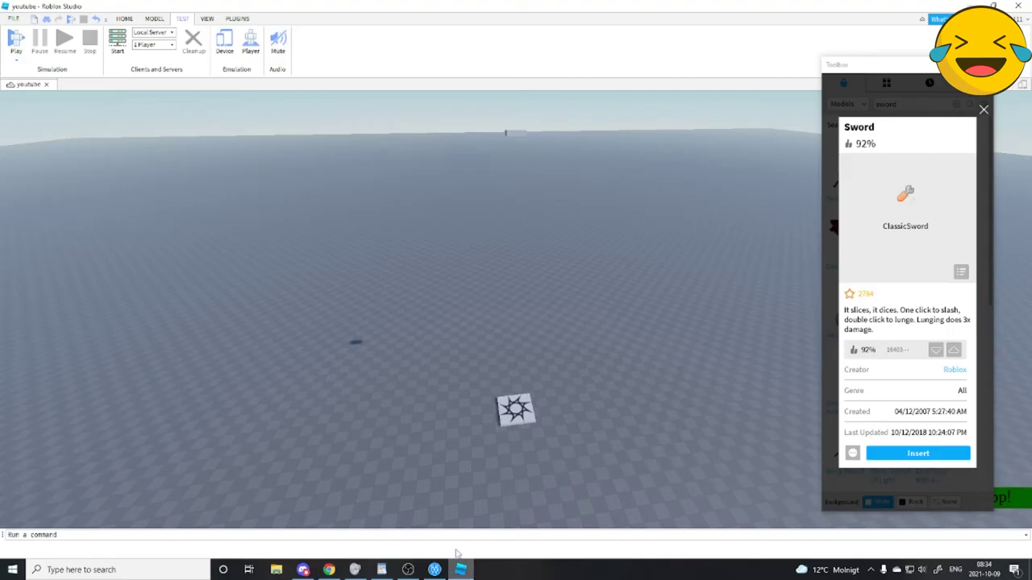
pyautogui.click(206, 19)
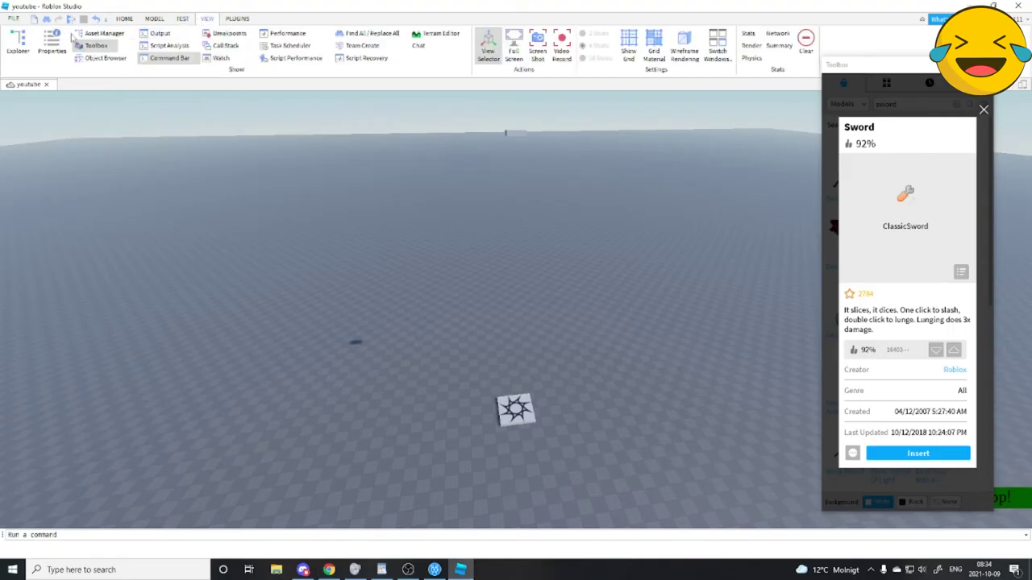
pyautogui.click(52, 44)
pyautogui.click(18, 44)
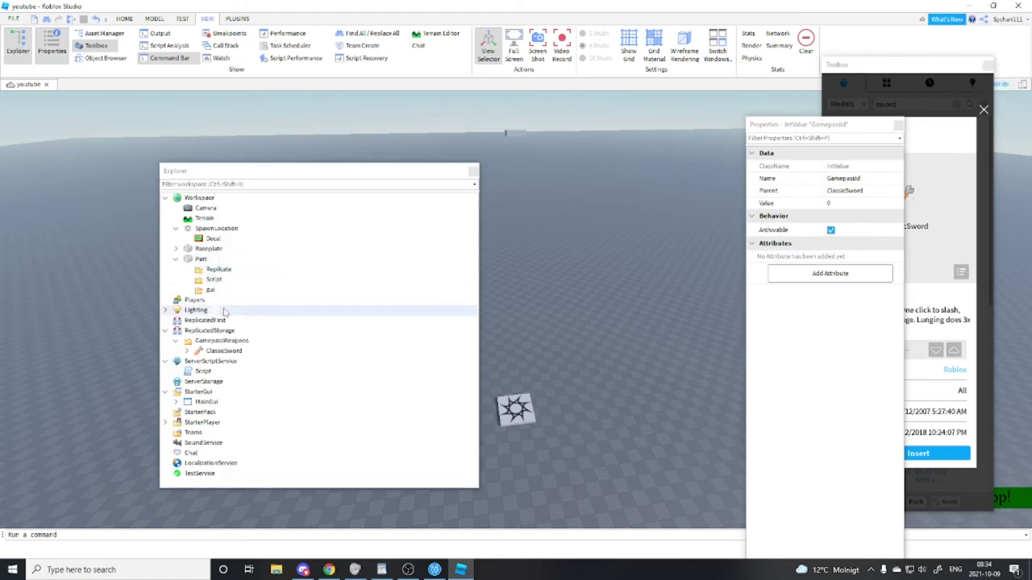
# - Paste 23493904 as ClassicSword's GamepassId Value, then close both panels
pyautogui.click(187, 351)
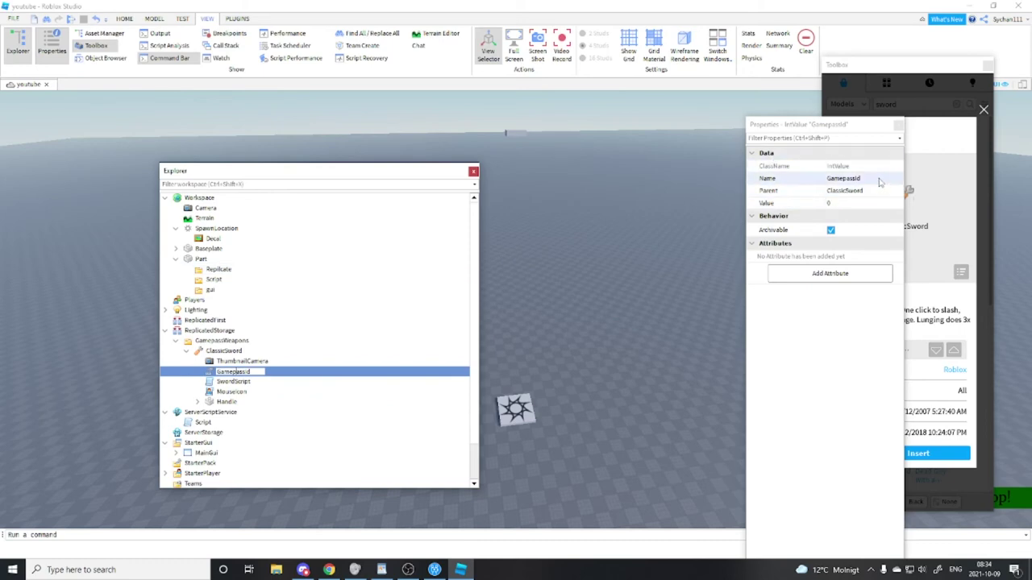
pyautogui.click(858, 205)
pyautogui.hotkey('ctrl', 'v')
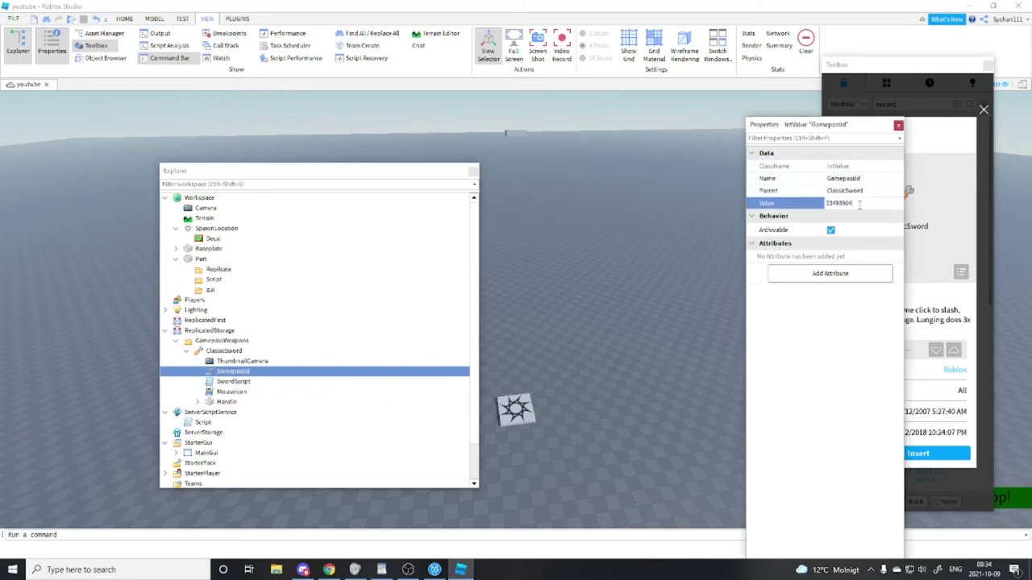
pyautogui.press('Return')
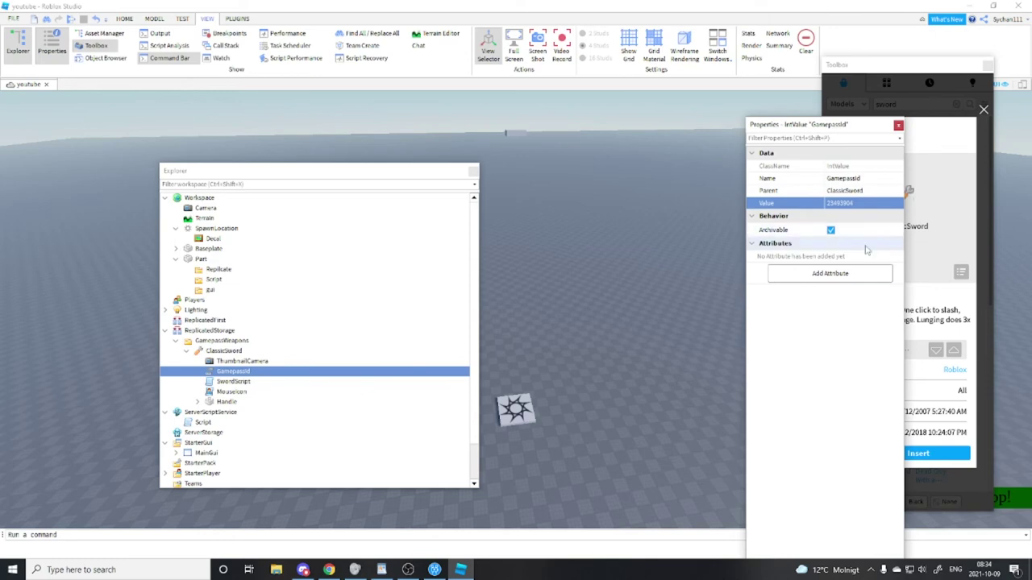
pyautogui.click(899, 127)
pyautogui.click(473, 171)
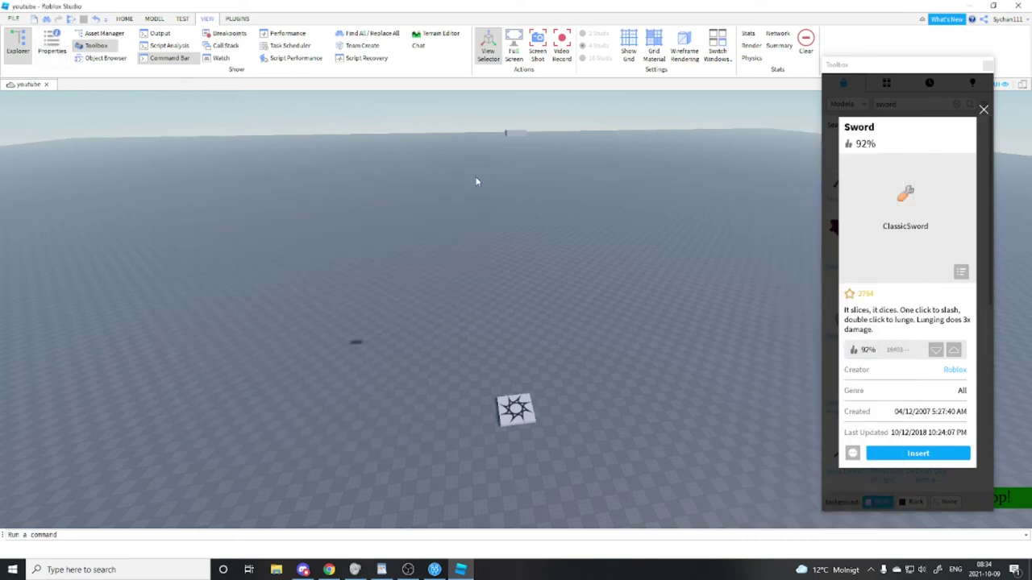
pyautogui.click(181, 19)
pyautogui.click(16, 39)
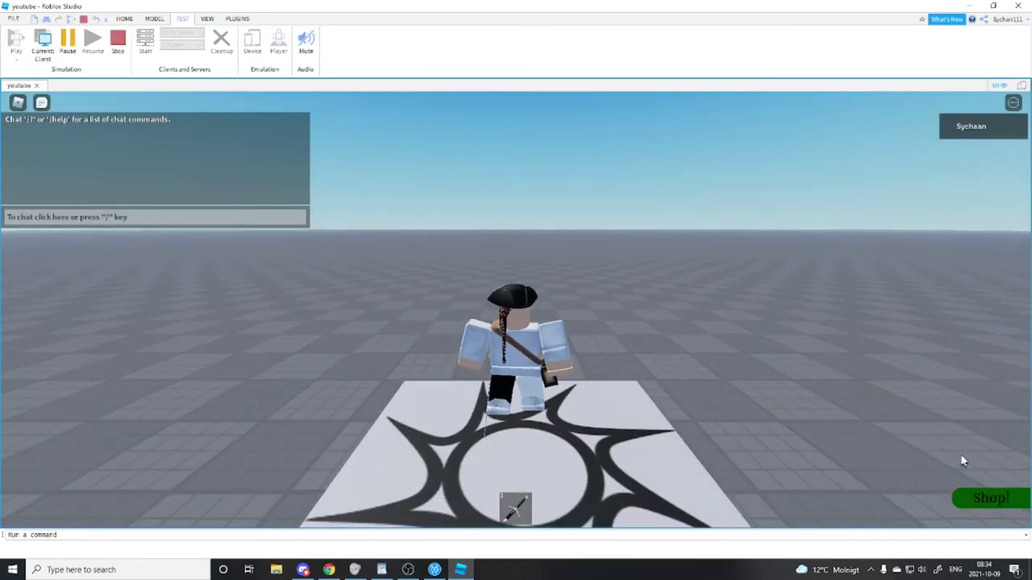
pyautogui.press('w')
pyautogui.click(972, 502)
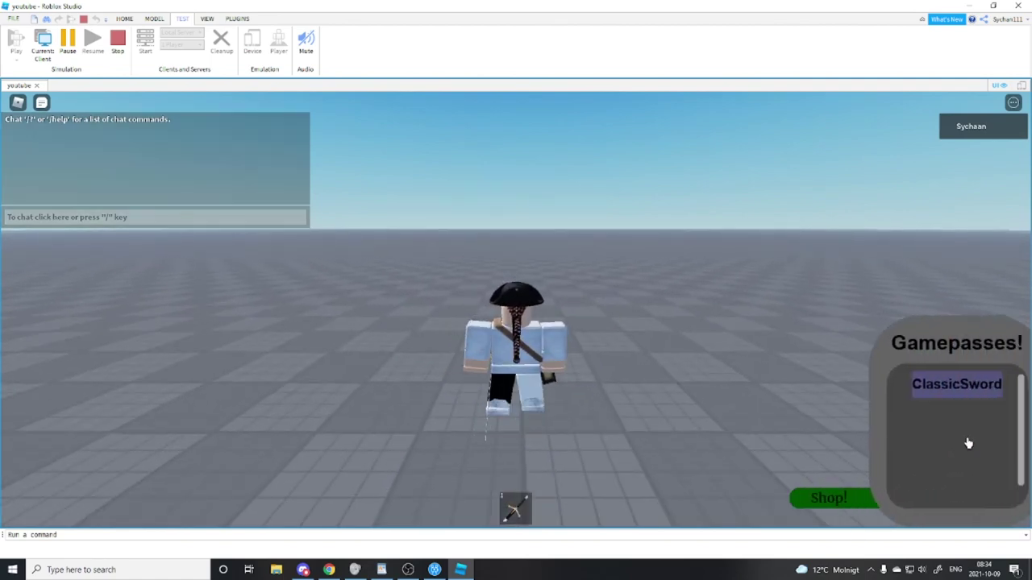
pyautogui.click(930, 384)
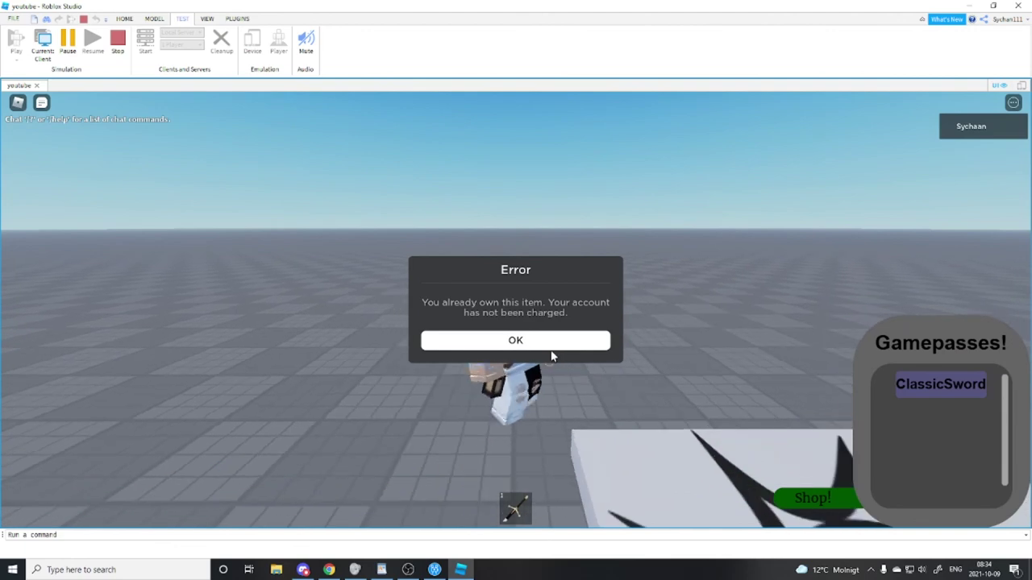
pyautogui.click(553, 346)
pyautogui.press('1')
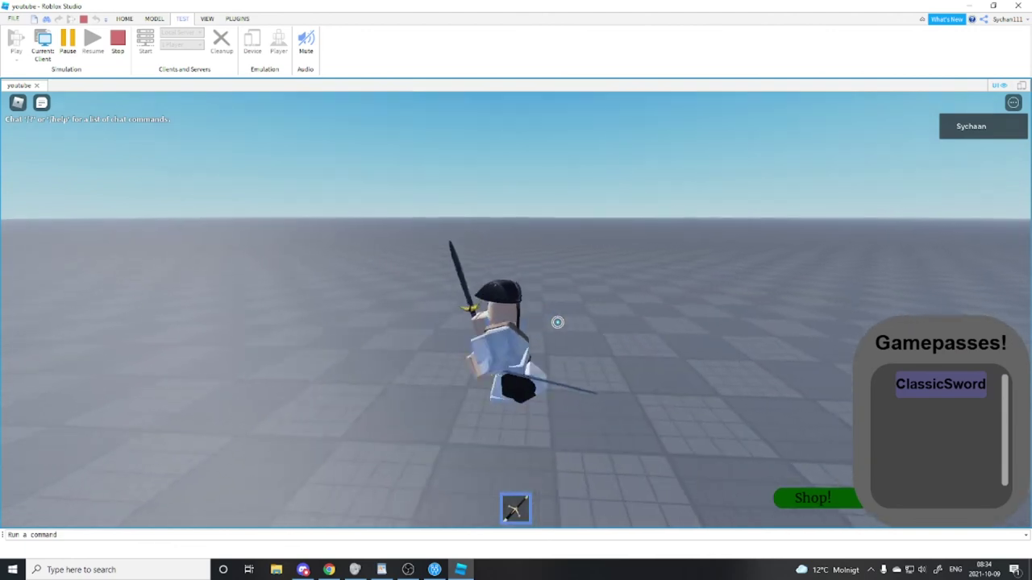
pyautogui.click(559, 330)
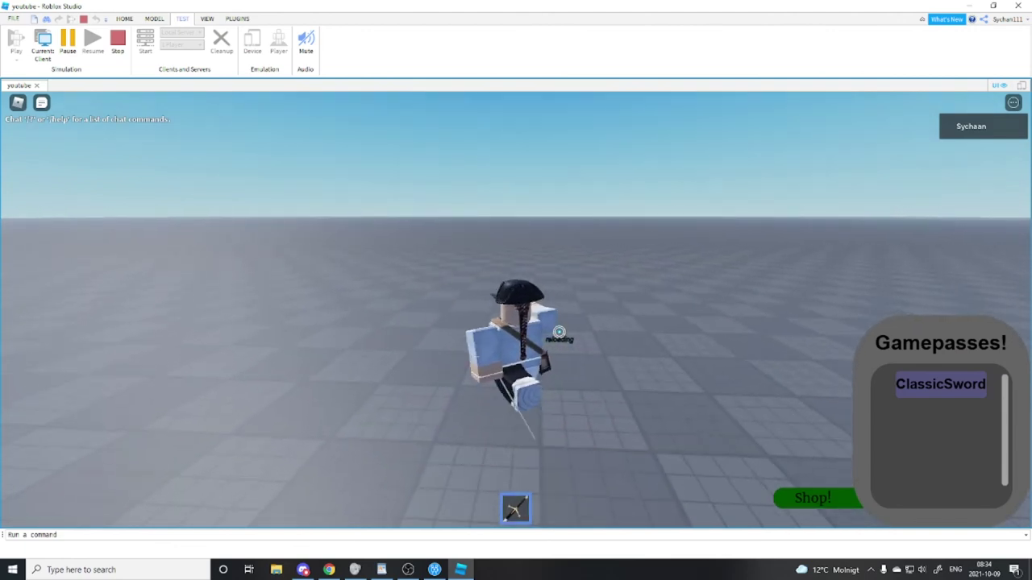
pyautogui.click(556, 328)
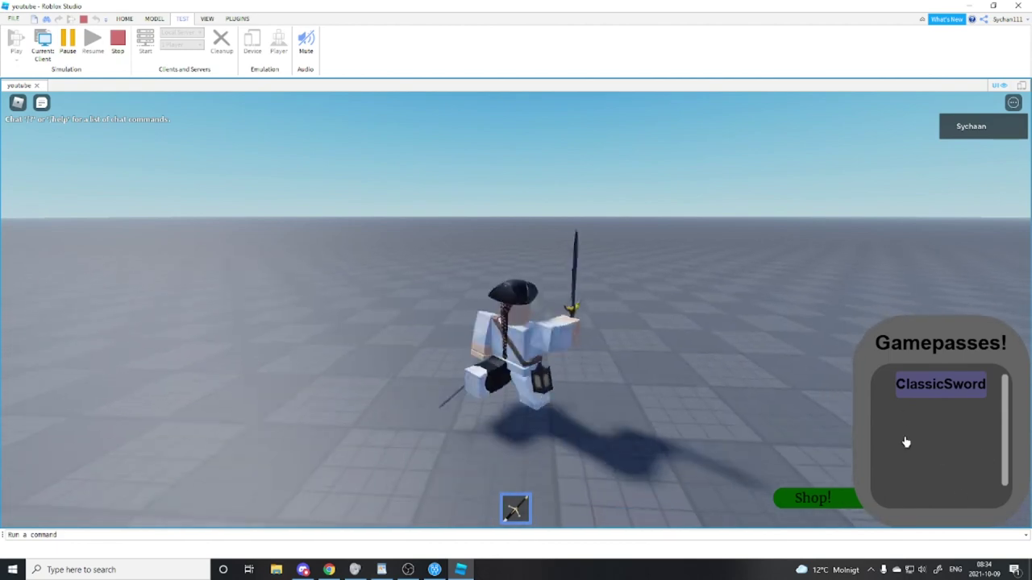
pyautogui.click(540, 347)
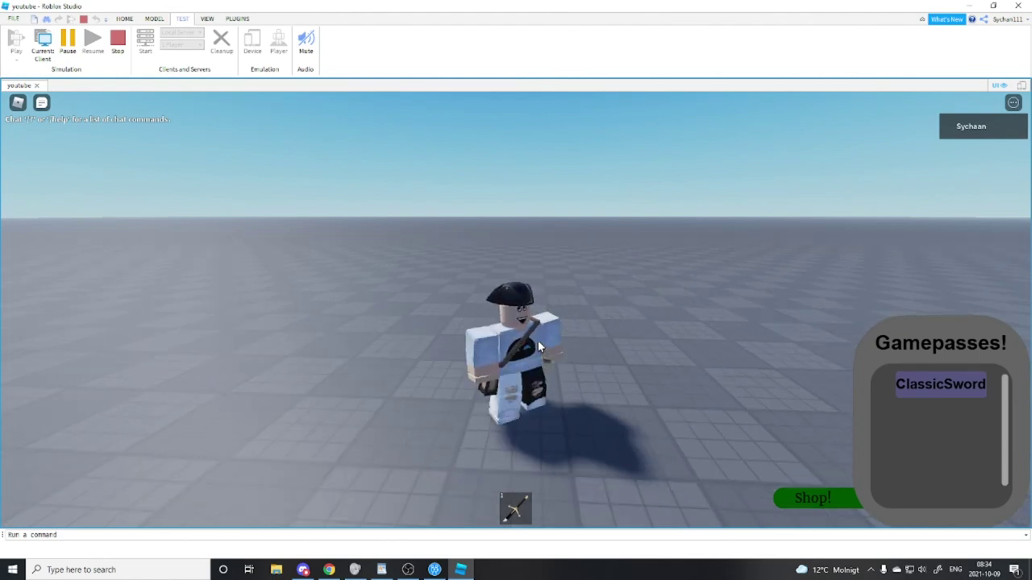
pyautogui.click(540, 346)
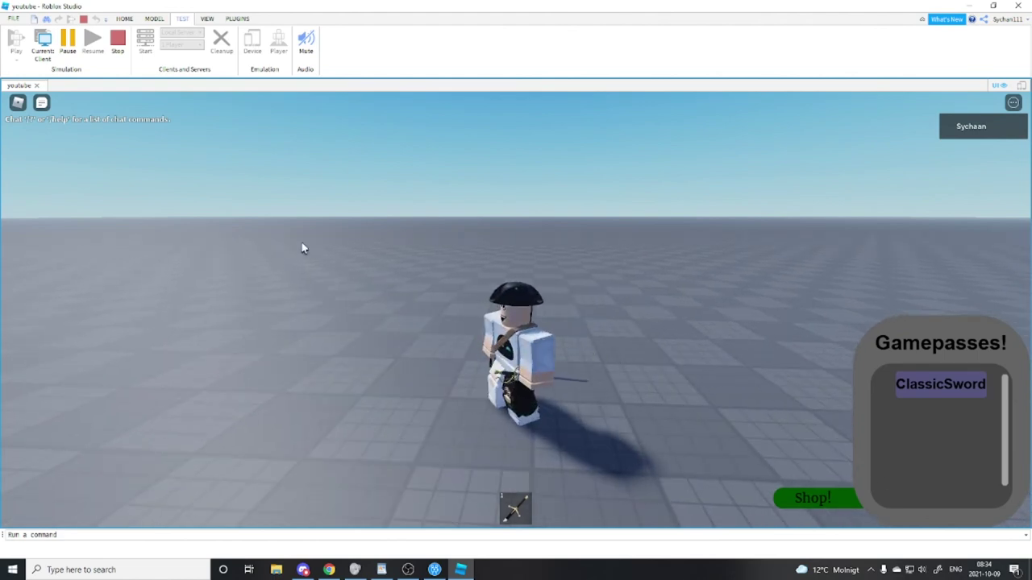
pyautogui.click(414, 240)
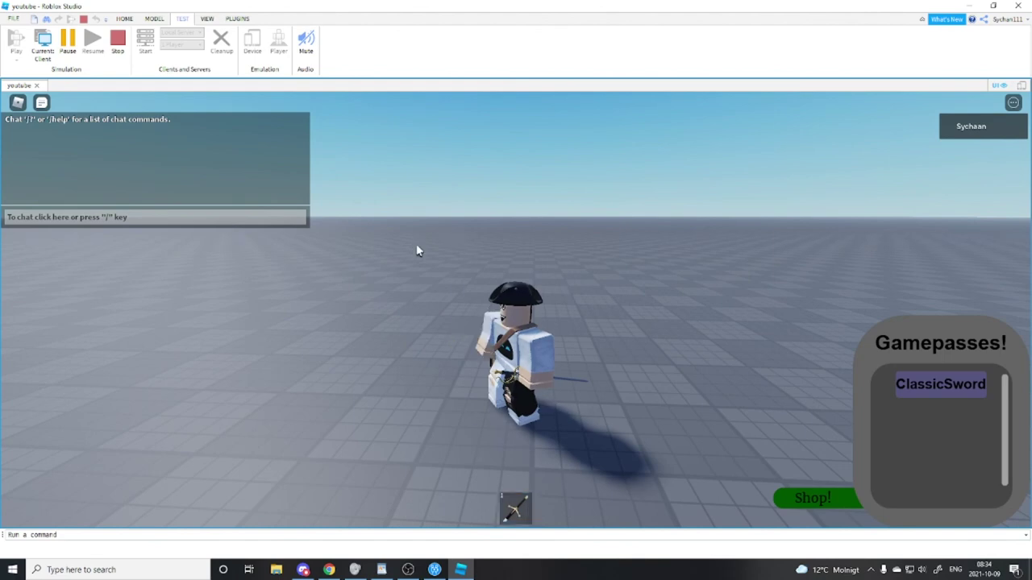
pyautogui.click(417, 245)
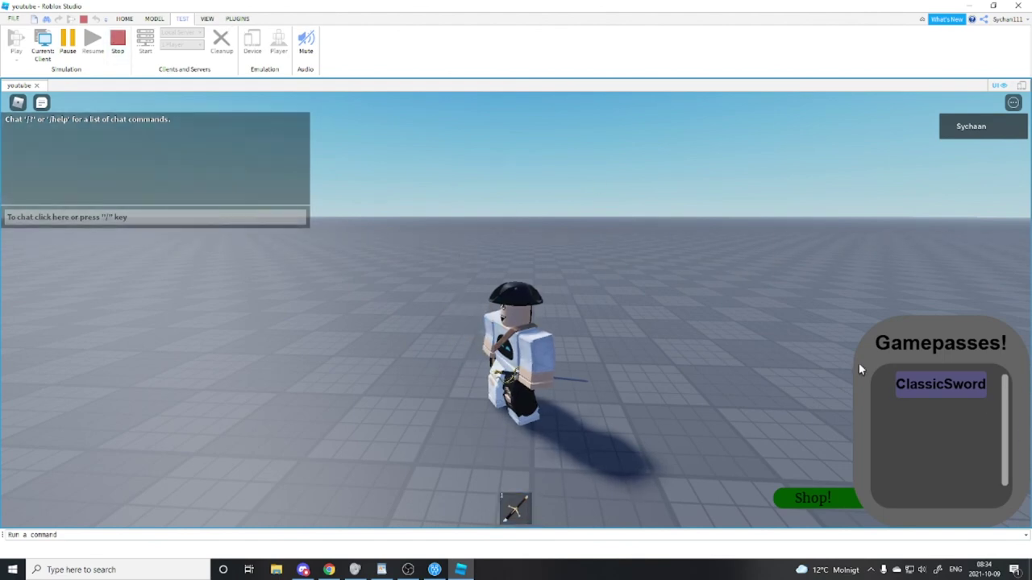
pyautogui.click(843, 506)
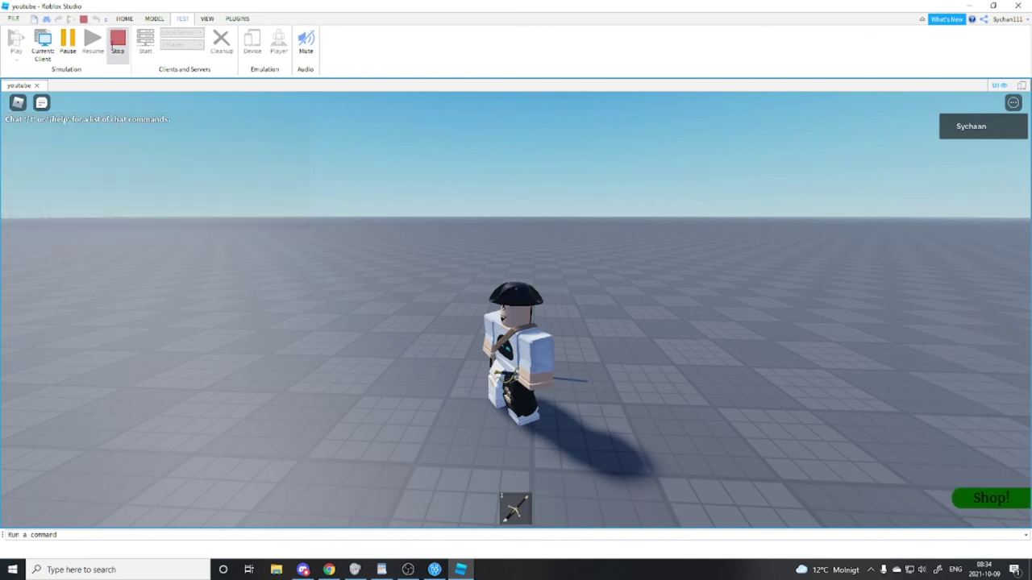
pyautogui.hotkey('shift', 'F5')
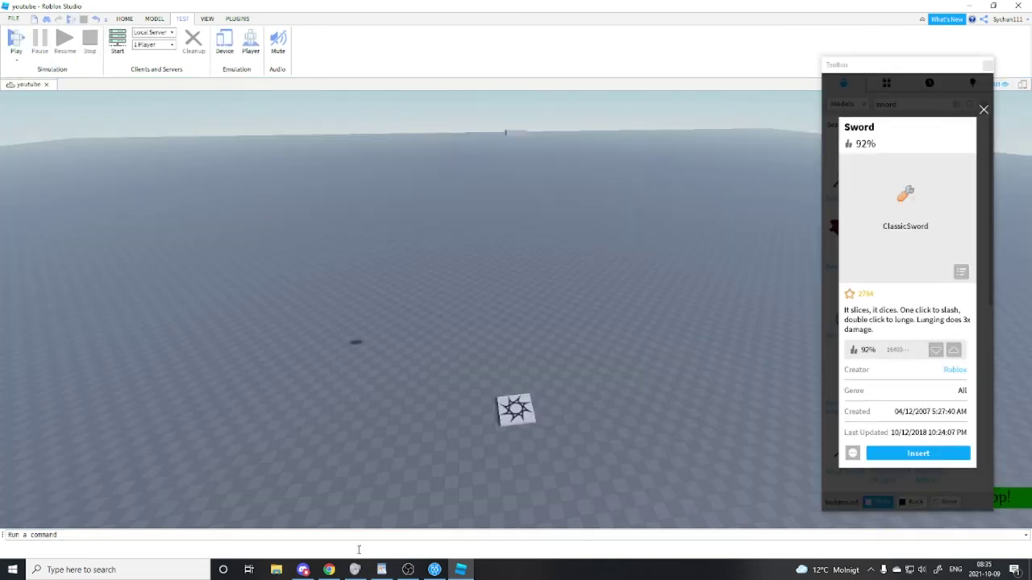
pyautogui.moveTo(329, 569)
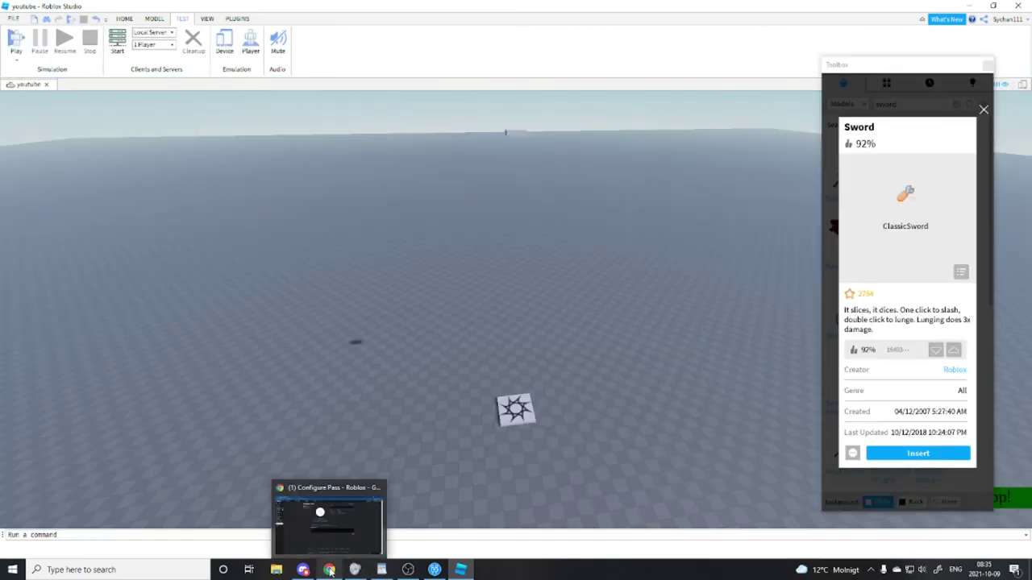